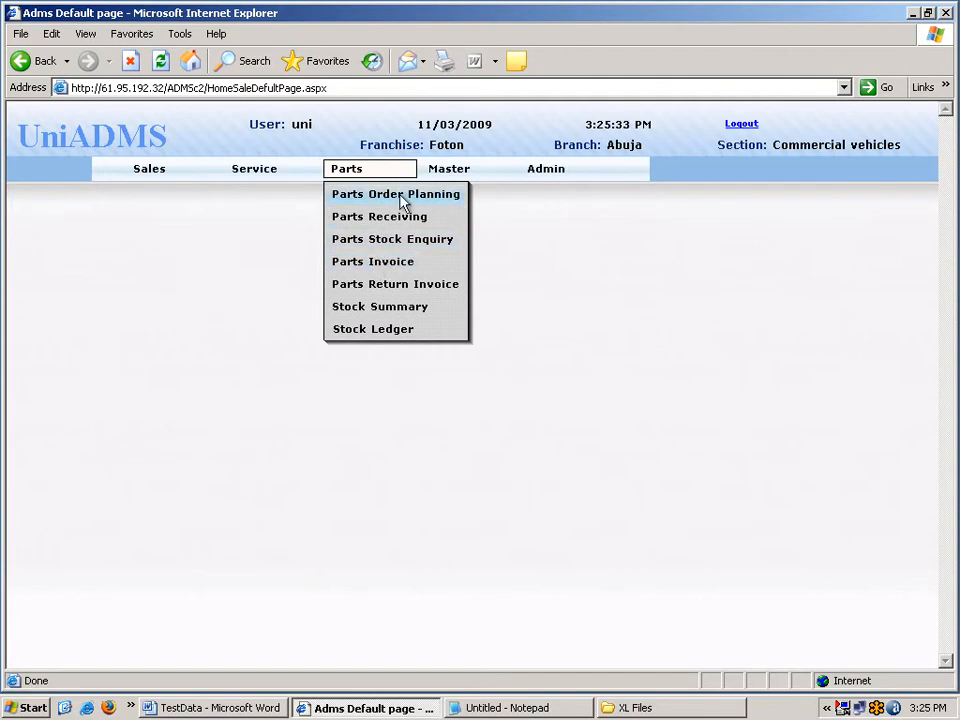
- Start a new parts order and add Starter (EL1001) and Cables (EL1002) from the list of all parts
{"action": "left_click", "coordinate": [400, 198]}
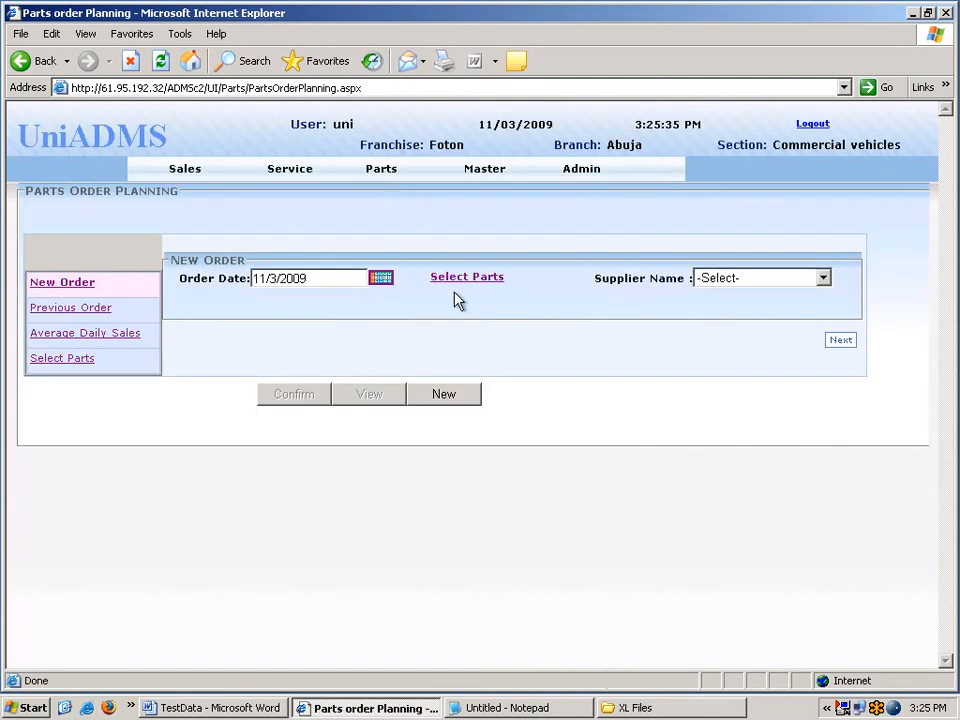
{"action": "left_click", "coordinate": [468, 280]}
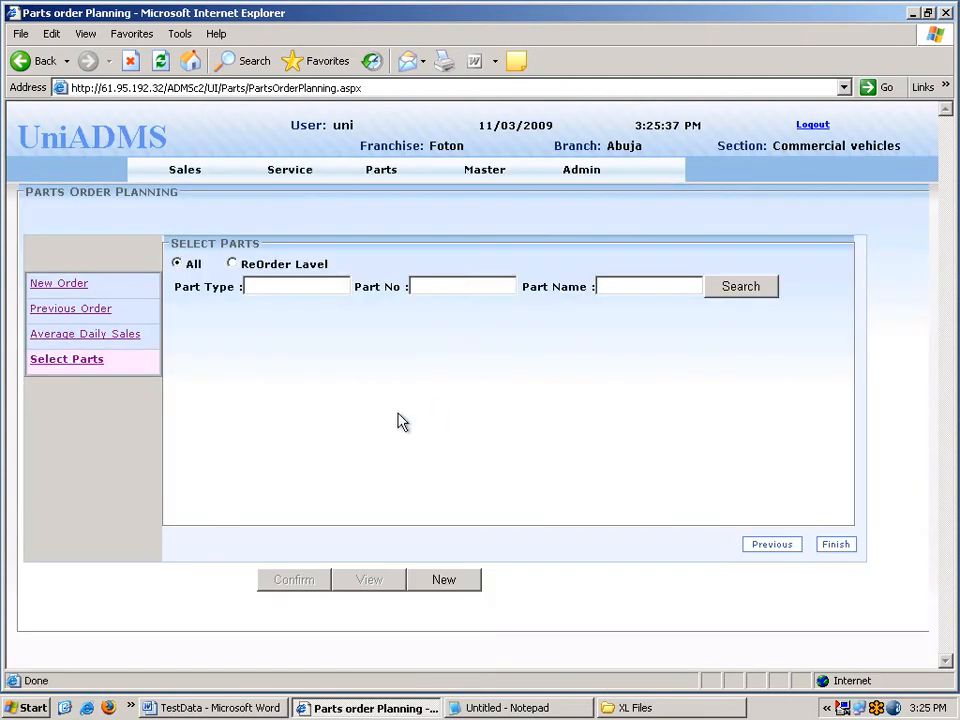
{"action": "left_click", "coordinate": [233, 264]}
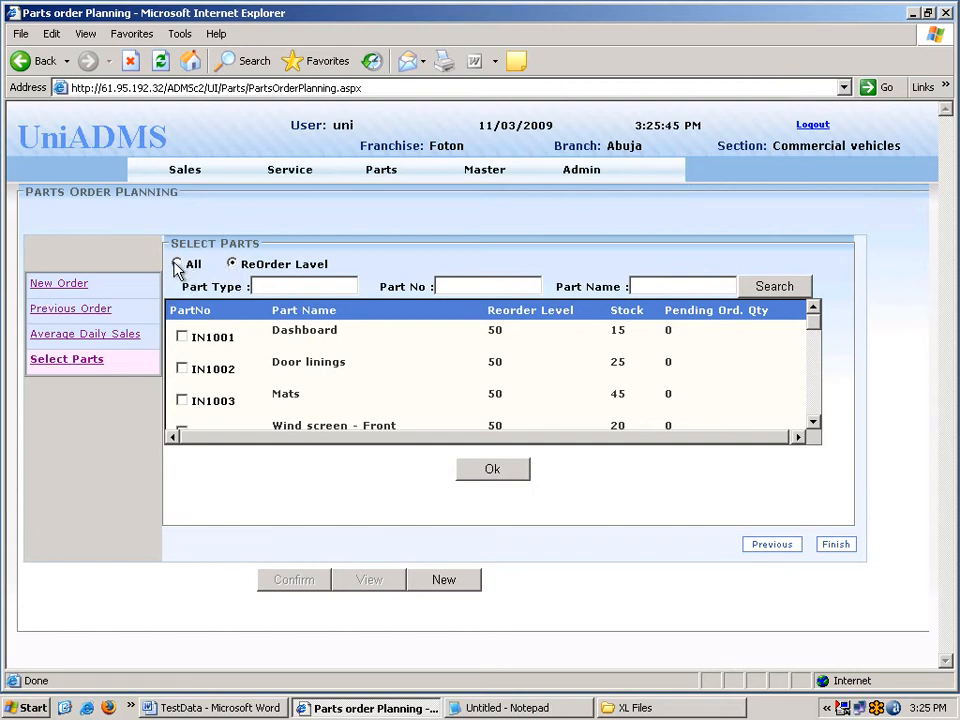
{"action": "left_click", "coordinate": [180, 265]}
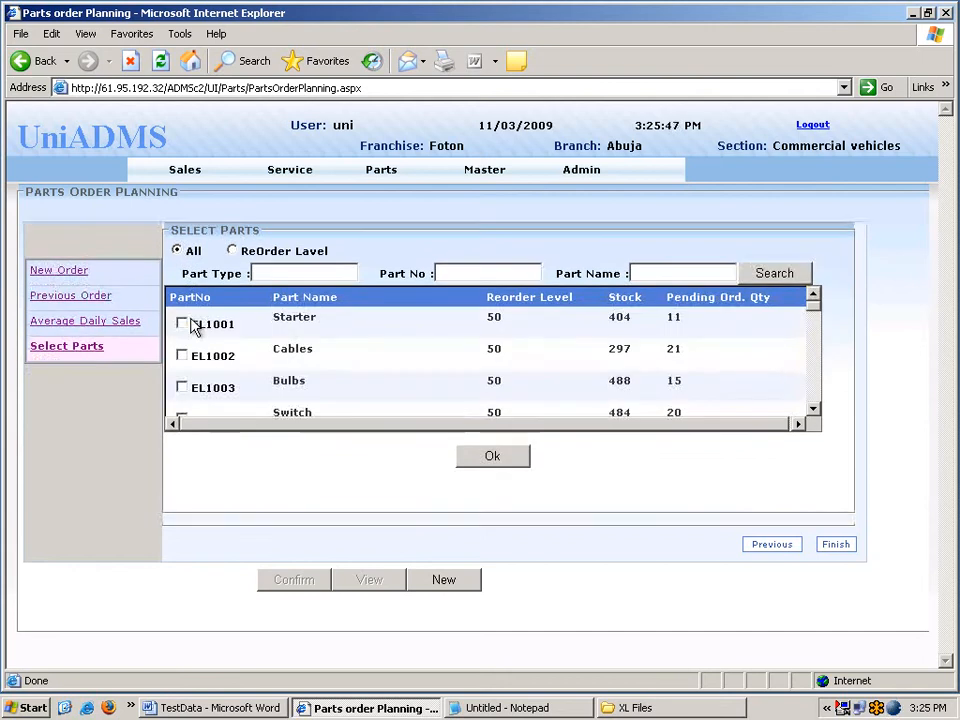
{"action": "left_click", "coordinate": [186, 324]}
{"action": "left_click", "coordinate": [187, 357]}
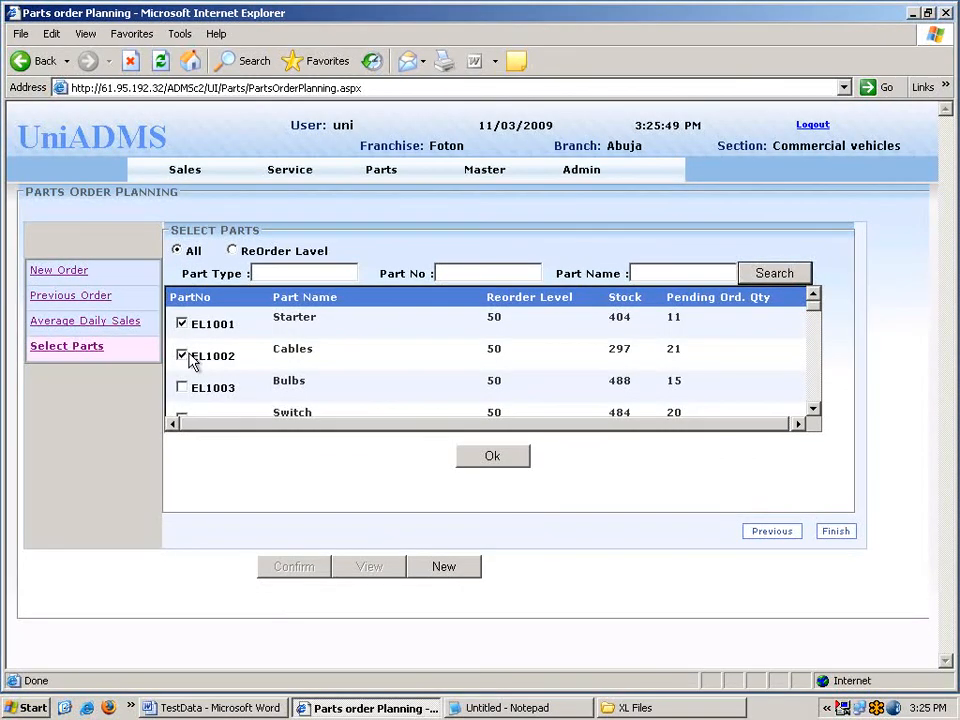
{"action": "left_click", "coordinate": [489, 459]}
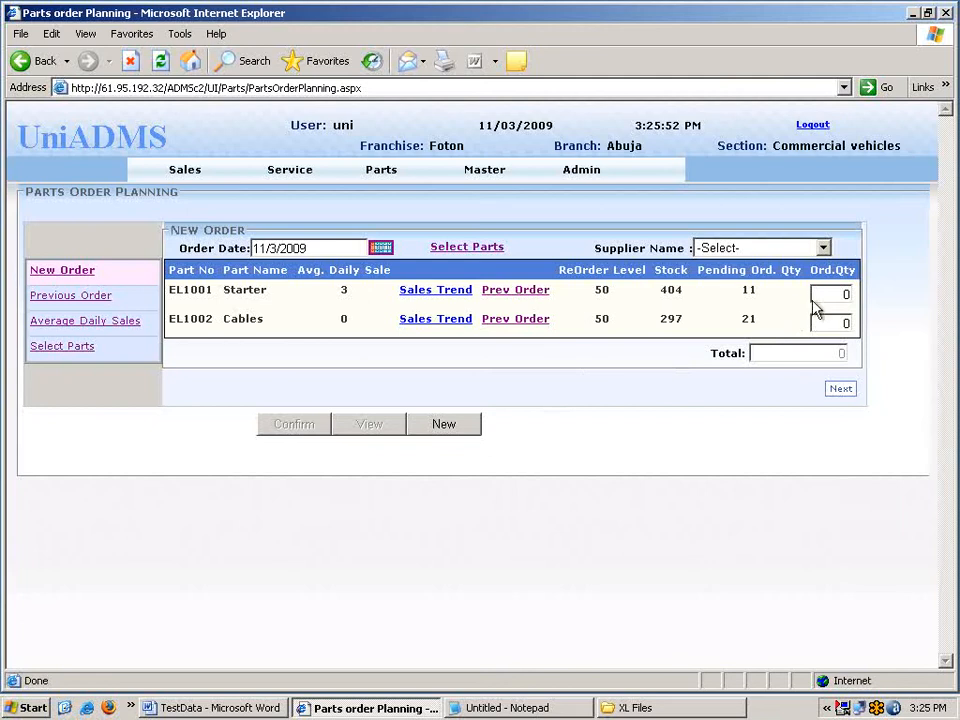
- Set the order quantities to 5 for Starter and 6 for Cables
{"action": "left_click_drag", "start_coordinate": [829, 294], "coordinate": [856, 297]}
{"action": "type", "text": "5"}
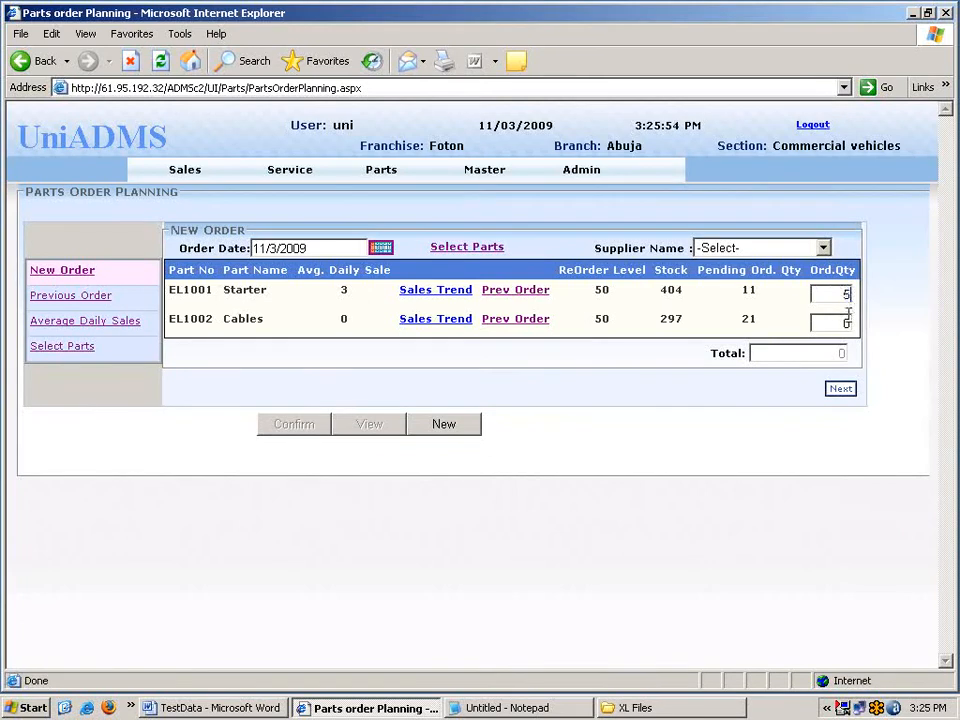
{"action": "left_click", "coordinate": [845, 322]}
{"action": "double_click", "coordinate": [847, 323]}
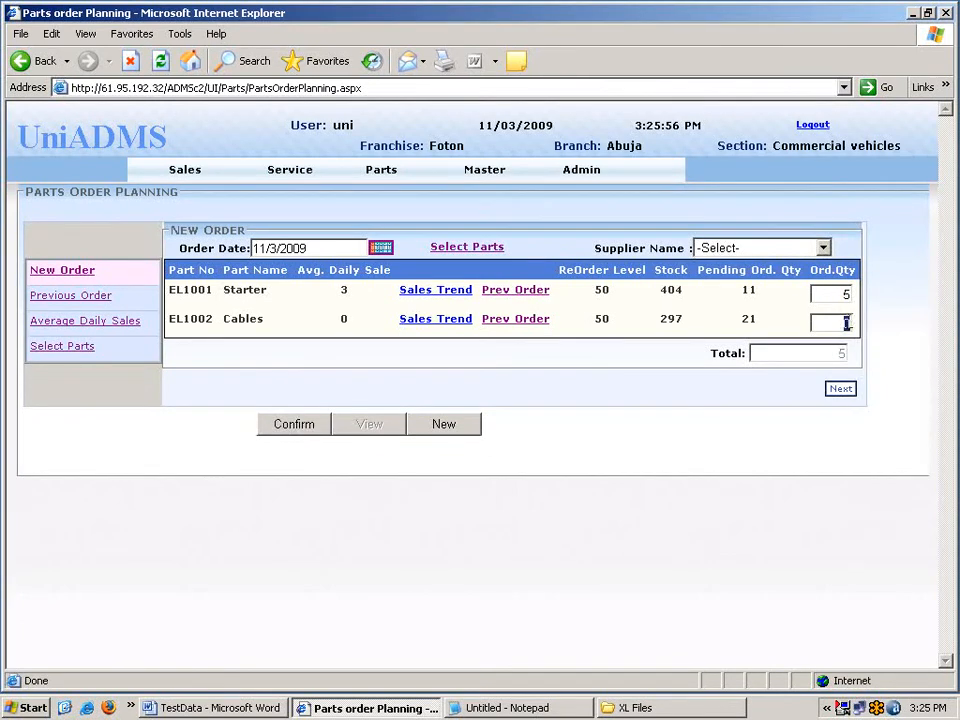
{"action": "type", "text": "6"}
- Review the Starter's sales trend and previous orders, returning to the new order after each
{"action": "left_click", "coordinate": [430, 295]}
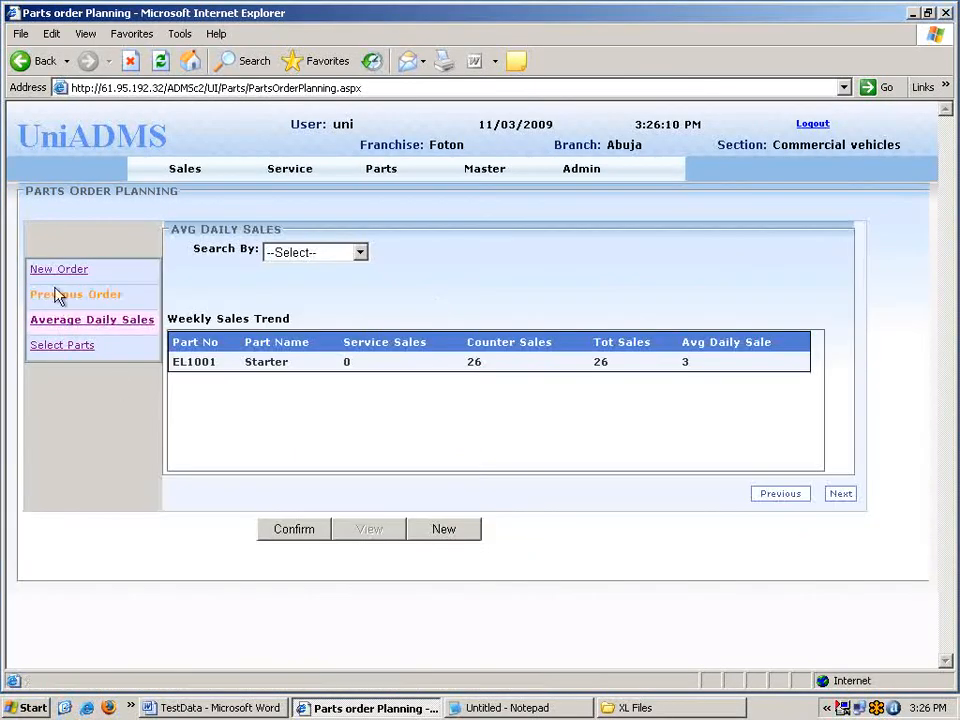
{"action": "left_click", "coordinate": [58, 279]}
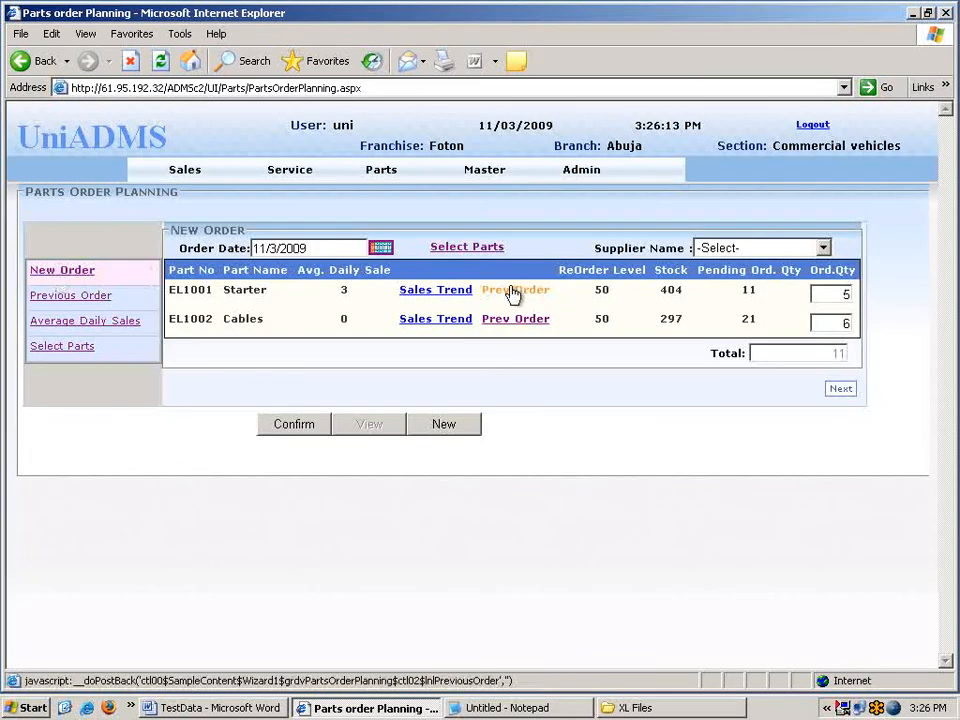
{"action": "left_click", "coordinate": [516, 296]}
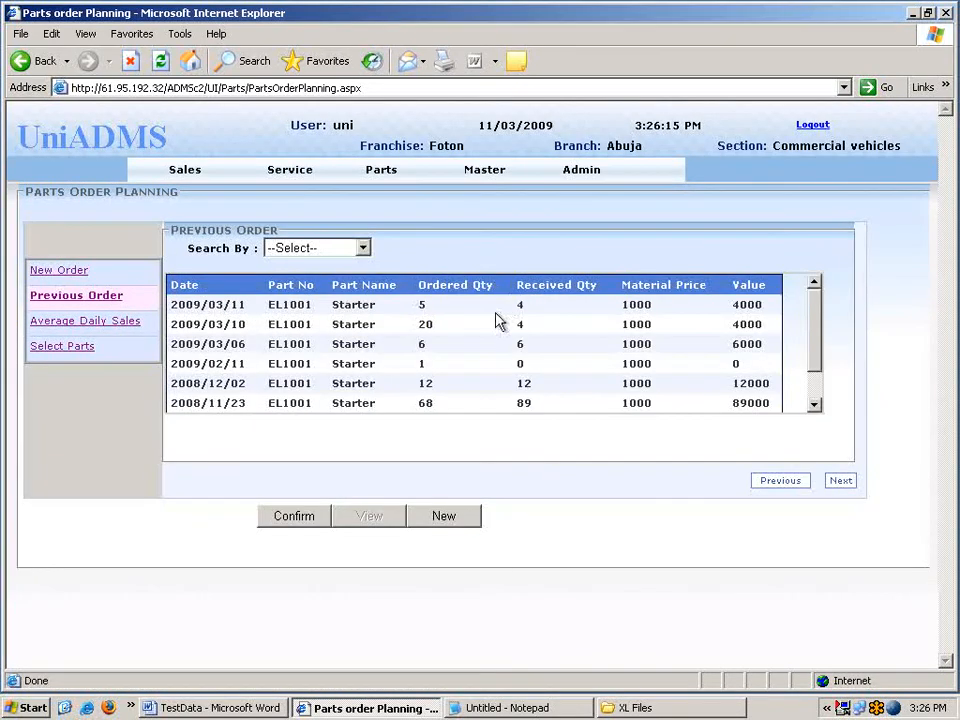
{"action": "left_click", "coordinate": [80, 277]}
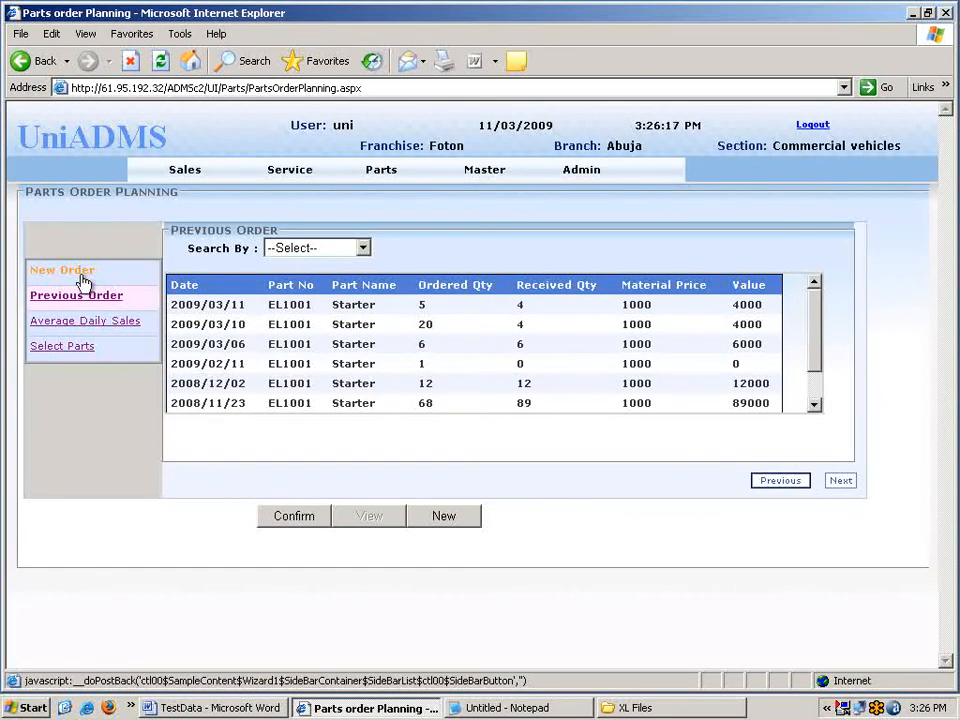
- Choose AsianMotors as the supplier and confirm the parts order
{"action": "left_click", "coordinate": [301, 432]}
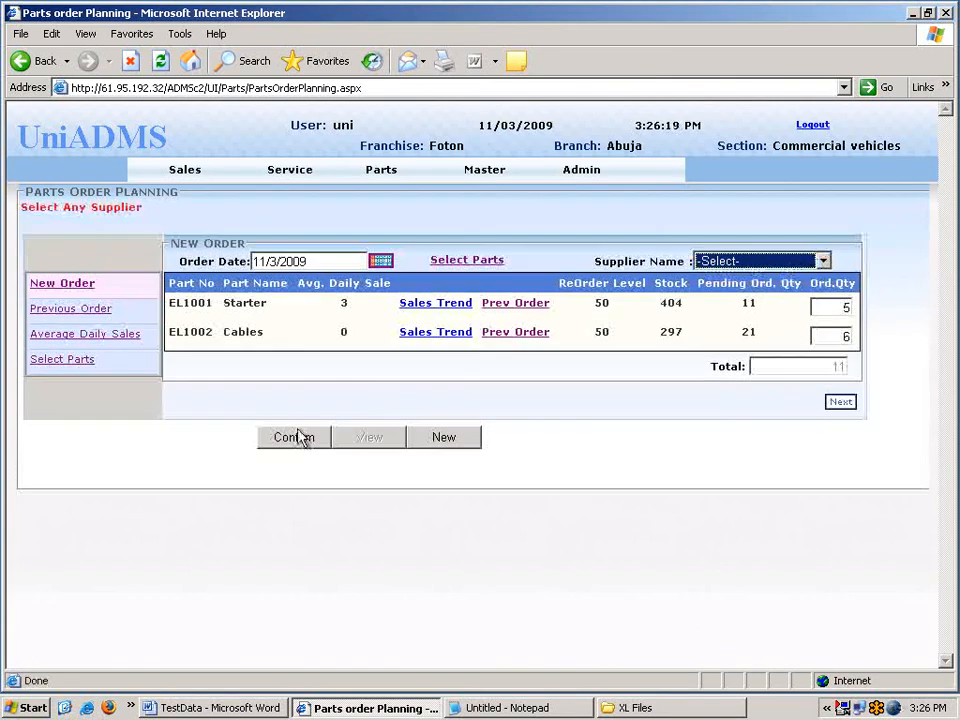
{"action": "left_click", "coordinate": [754, 259]}
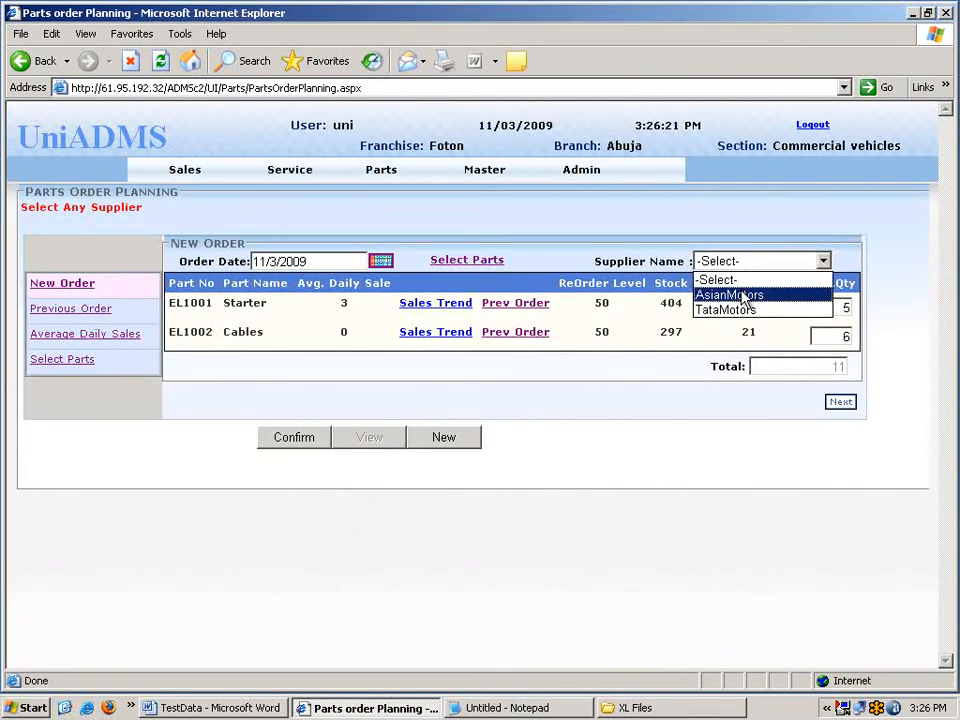
{"action": "left_click", "coordinate": [740, 296]}
{"action": "left_click", "coordinate": [303, 440]}
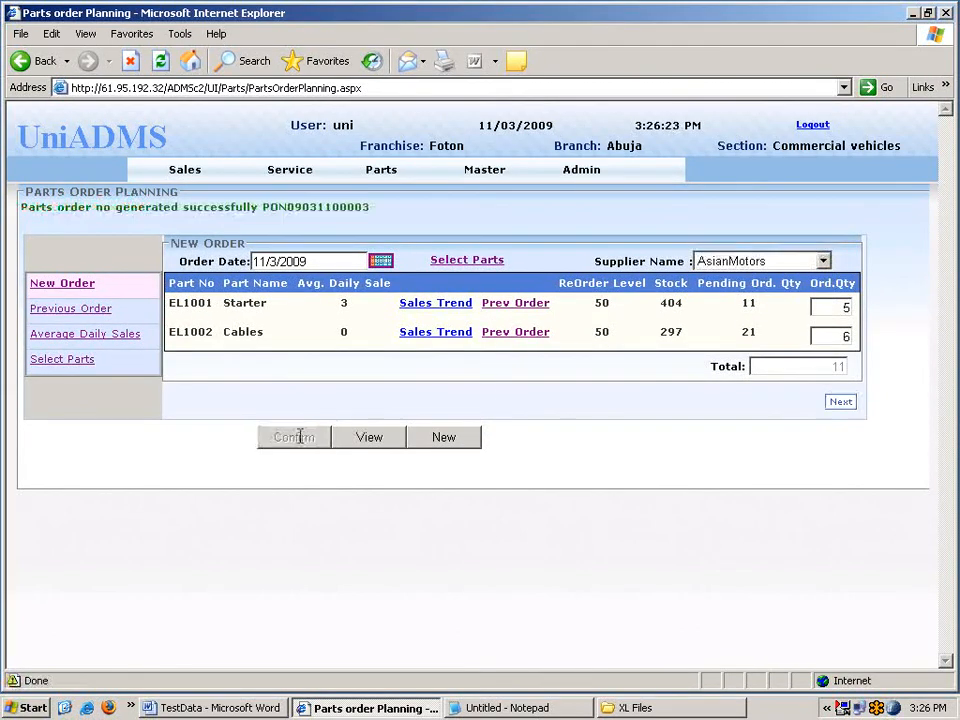
- Open Parts Receiving and upload the MaruthiFormat1 file from the XL Files folder in Auto mode
{"action": "mouse_move", "coordinate": [381, 176]}
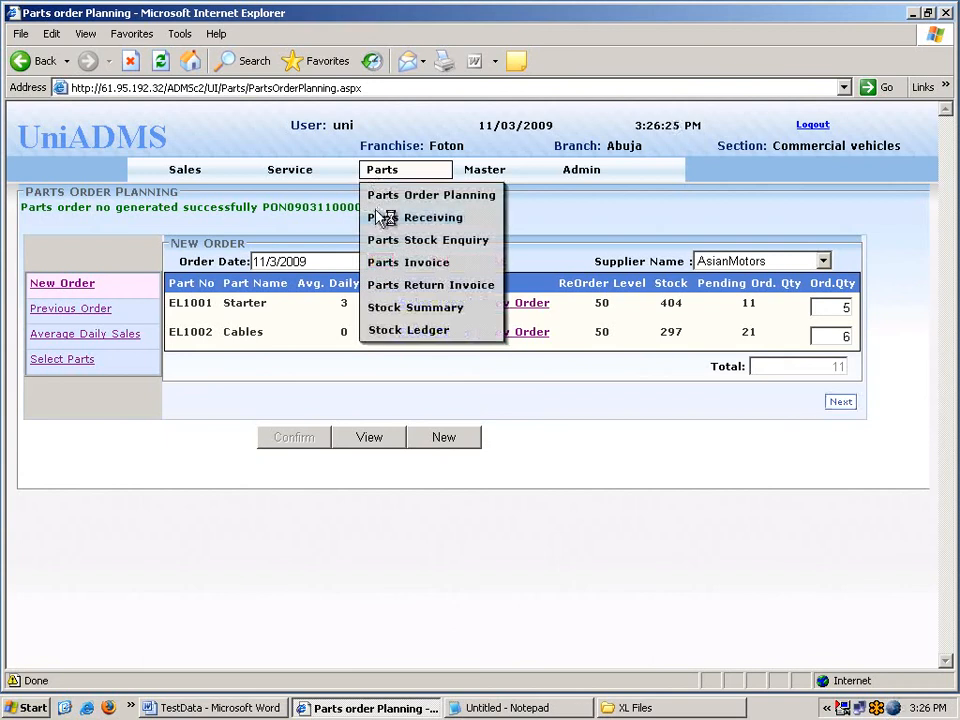
{"action": "left_click", "coordinate": [378, 219]}
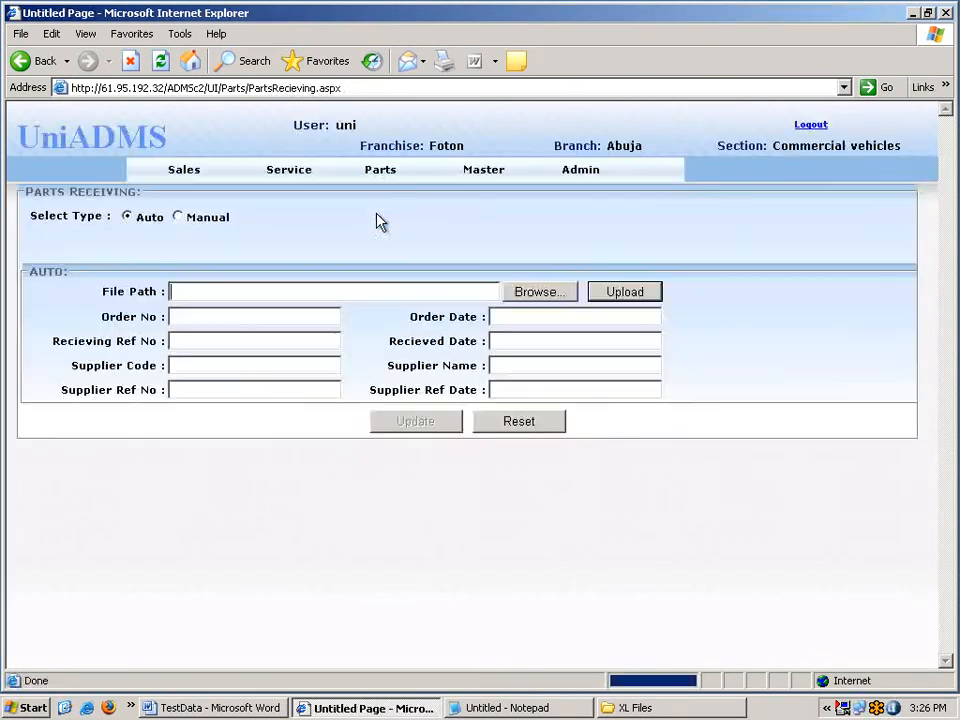
{"action": "left_click", "coordinate": [549, 293]}
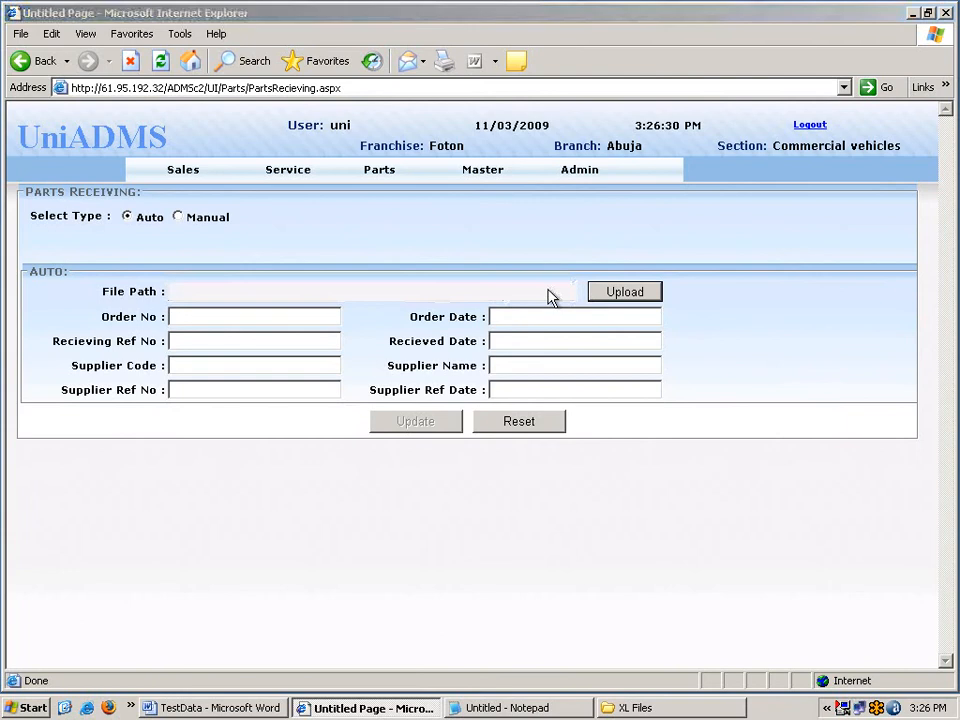
{"action": "left_click", "coordinate": [155, 104]}
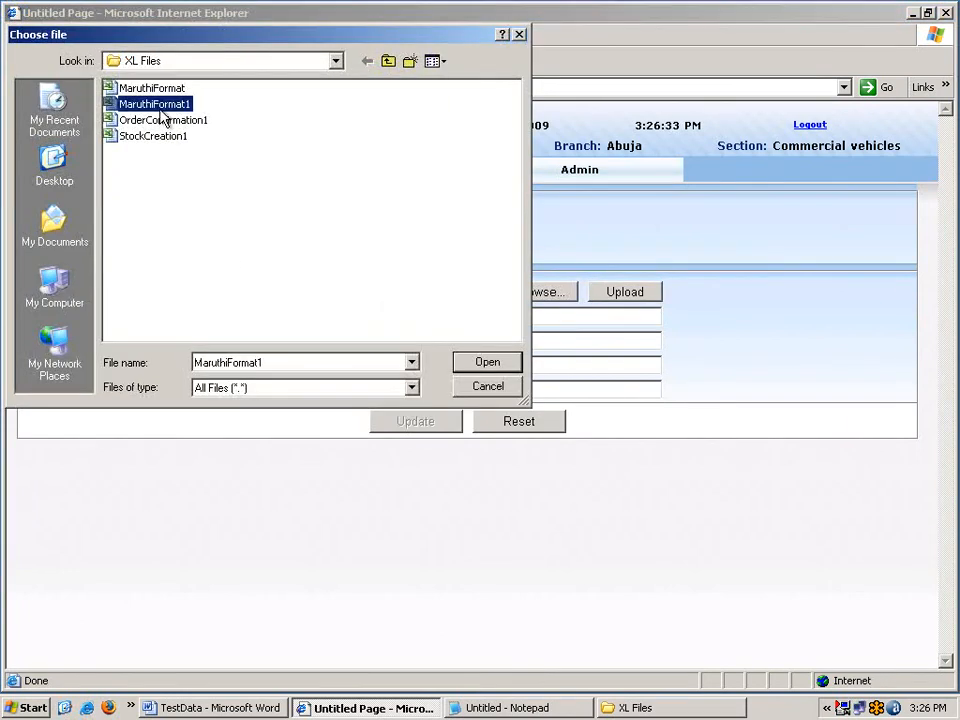
{"action": "left_click", "coordinate": [480, 364]}
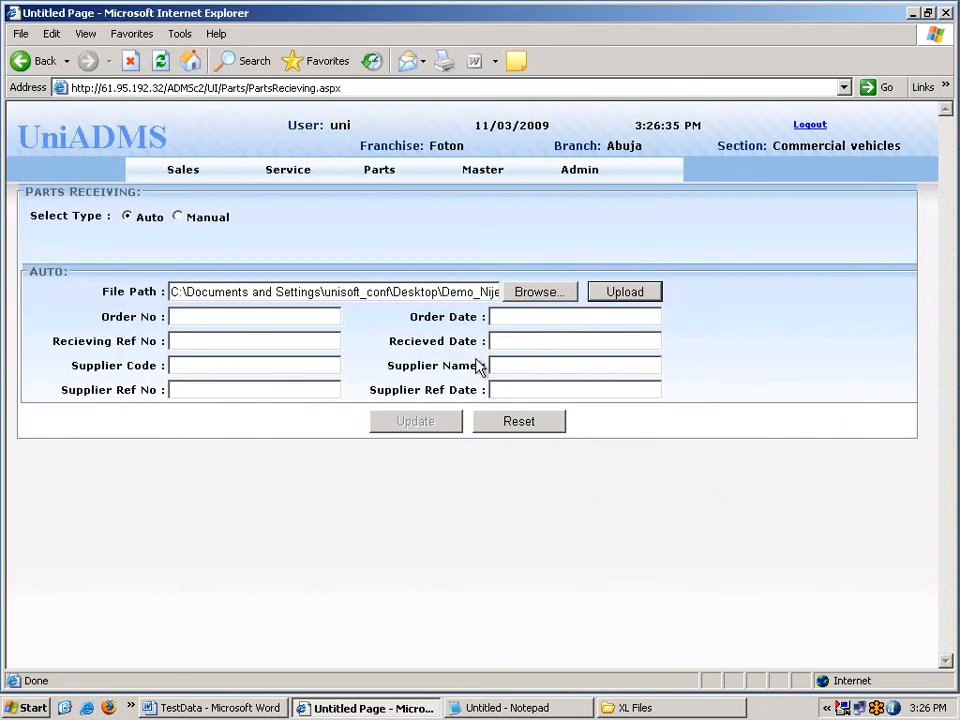
{"action": "left_click", "coordinate": [625, 293]}
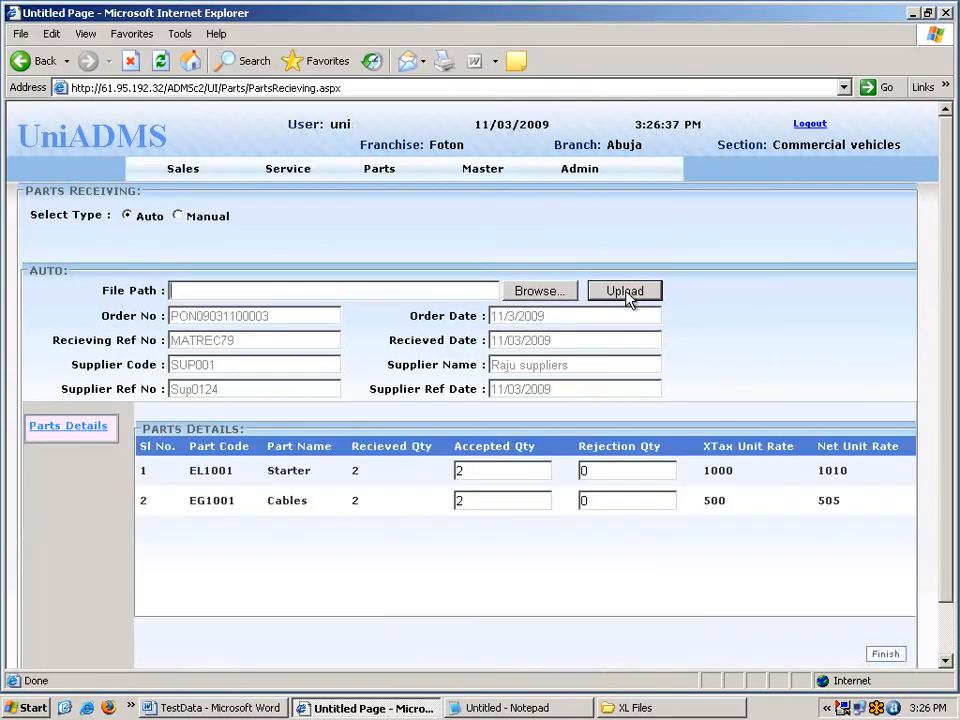
- Update the stock with the accepted quantities of the uploaded parts receipt
{"action": "scroll", "coordinate": [671, 360], "scroll_direction": "down", "scroll_amount": 1}
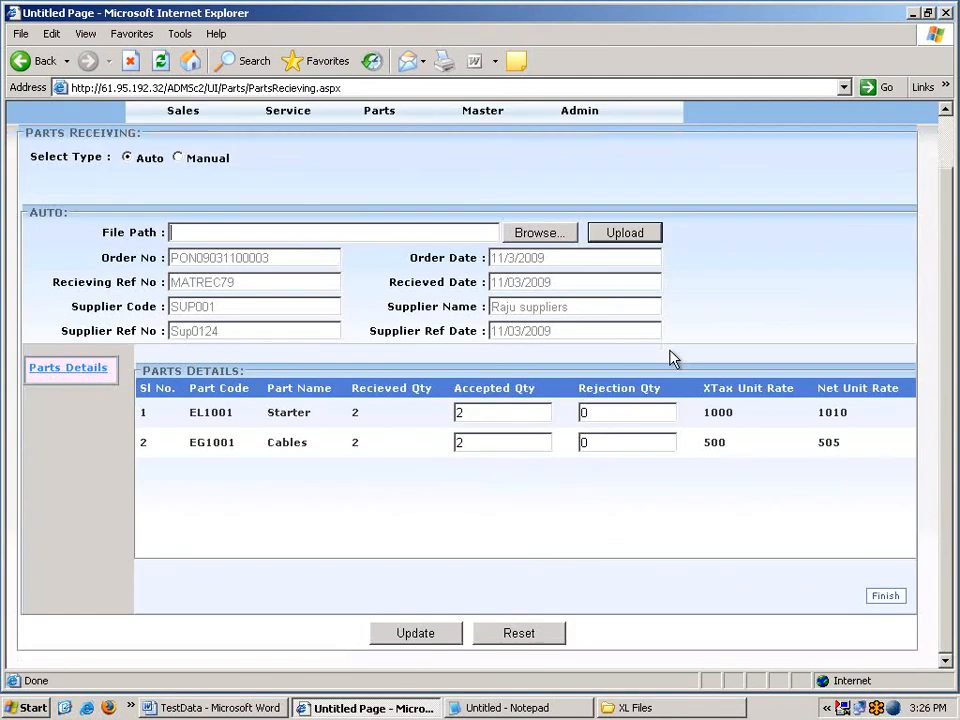
{"action": "left_click", "coordinate": [398, 637]}
{"action": "left_click", "coordinate": [438, 400]}
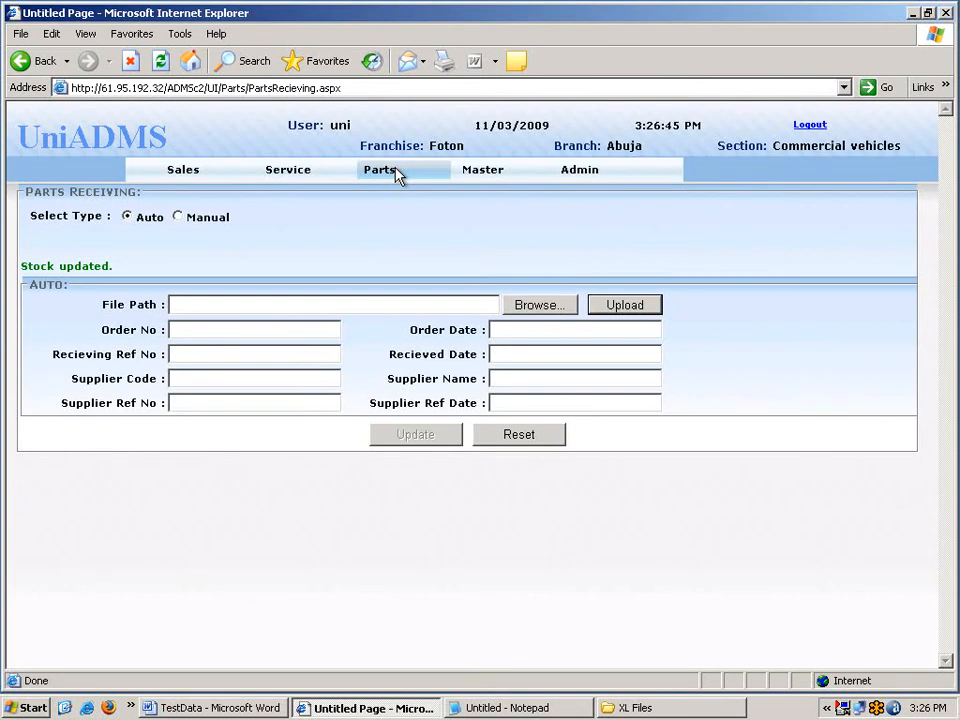
- Open Parts Stock Enquiry and list the stock of all parts without any filter
{"action": "left_click", "coordinate": [398, 175]}
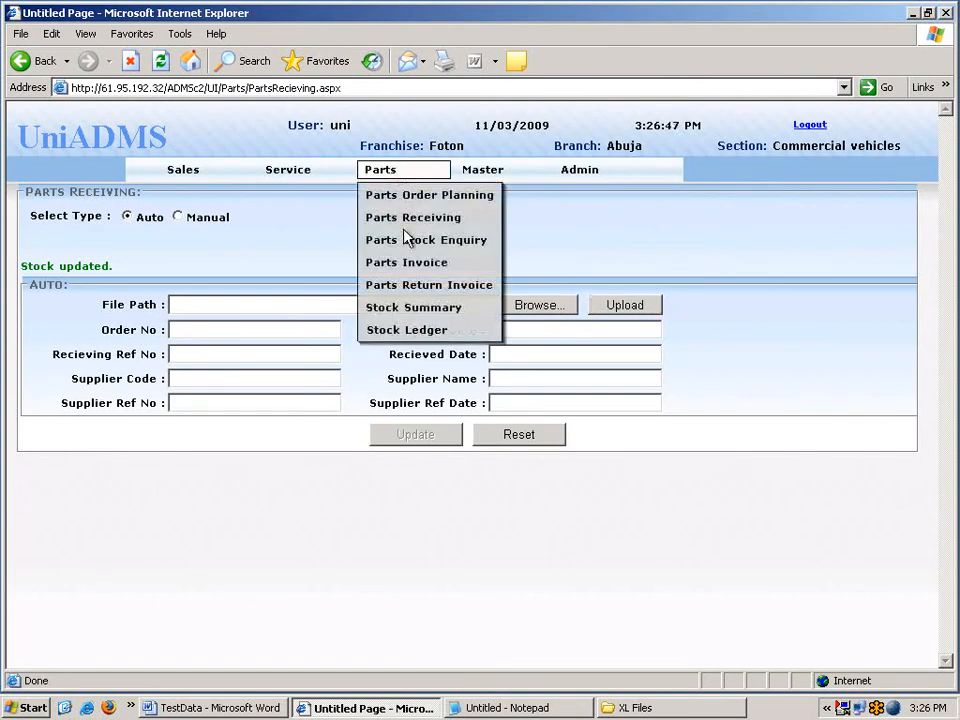
{"action": "left_click", "coordinate": [417, 250]}
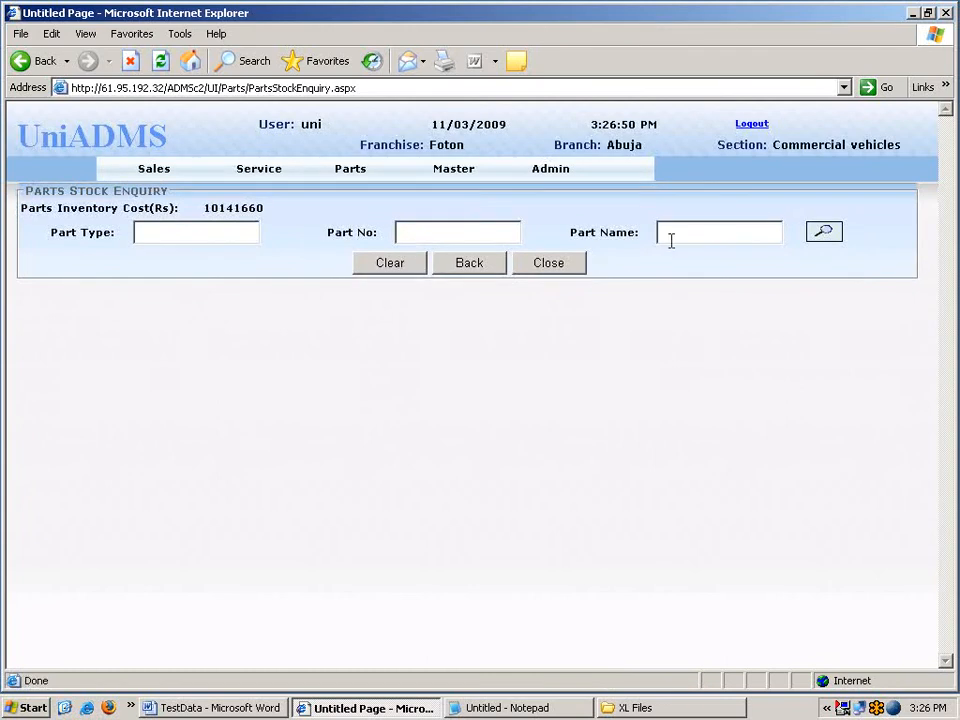
{"action": "left_click", "coordinate": [826, 238]}
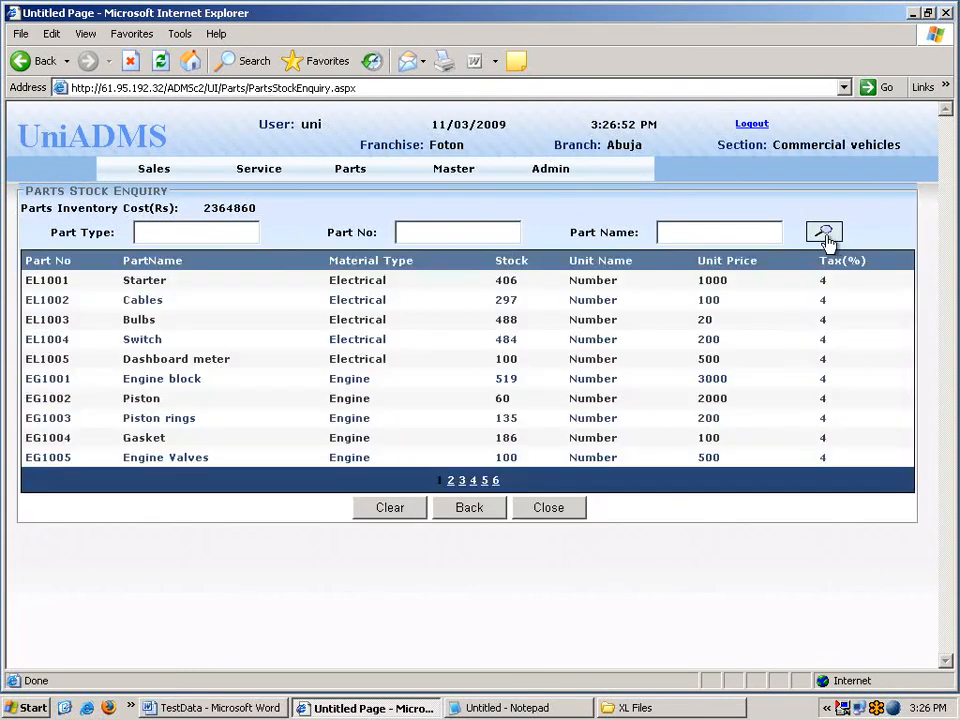
- Search the parts stock by part type Electrical, and narrow the search to part number EL1001
{"action": "left_click", "coordinate": [205, 237]}
{"action": "type", "text": "E"}
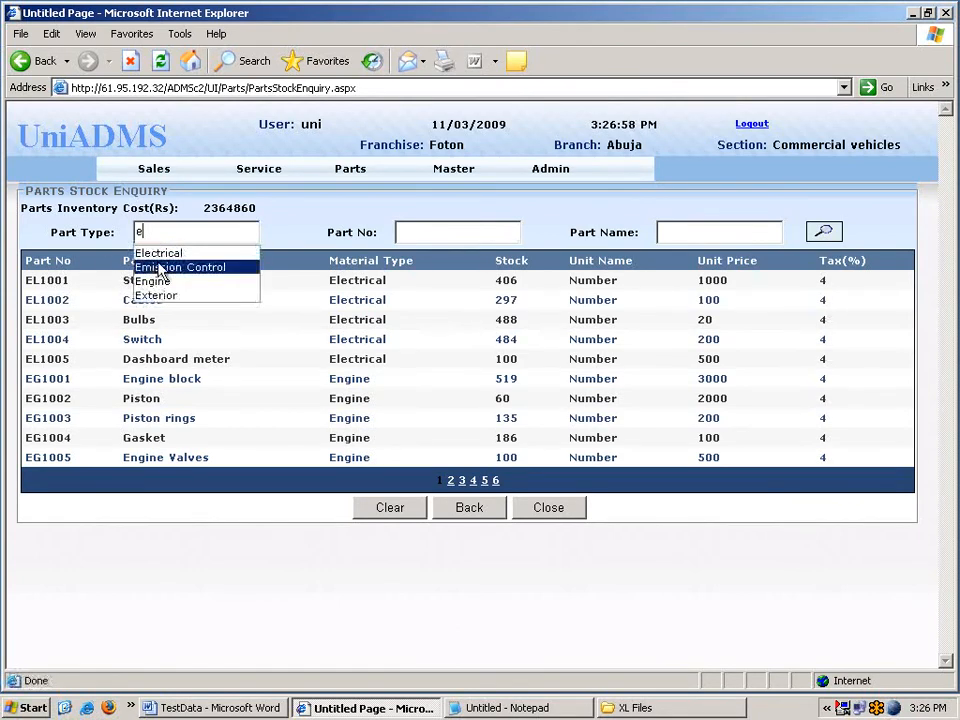
{"action": "left_click", "coordinate": [160, 253]}
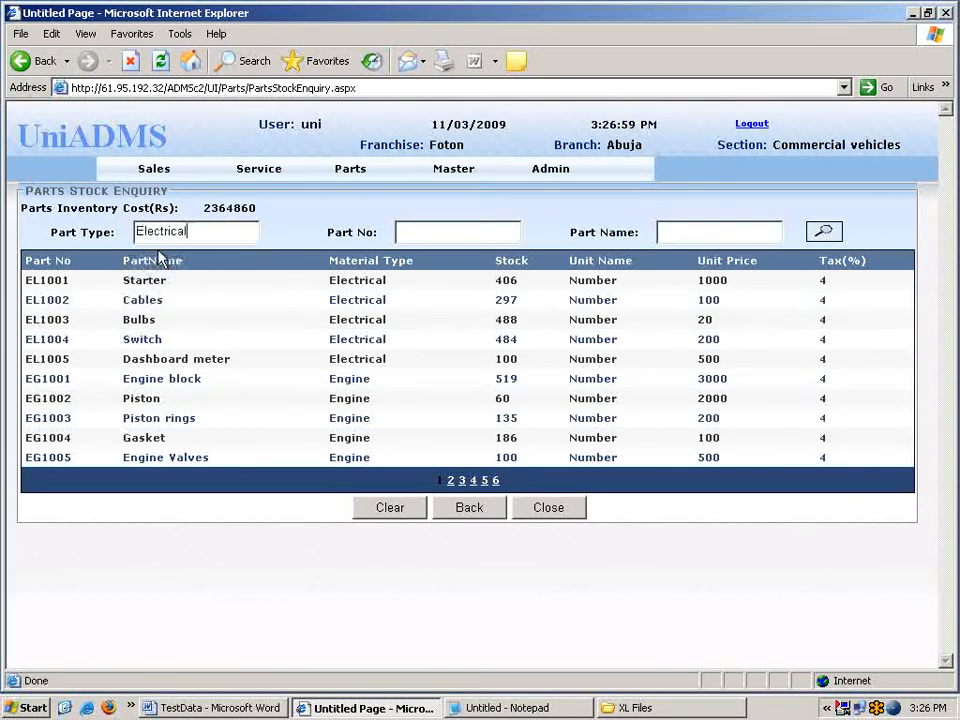
{"action": "left_click", "coordinate": [824, 232]}
{"action": "double_click", "coordinate": [45, 280]}
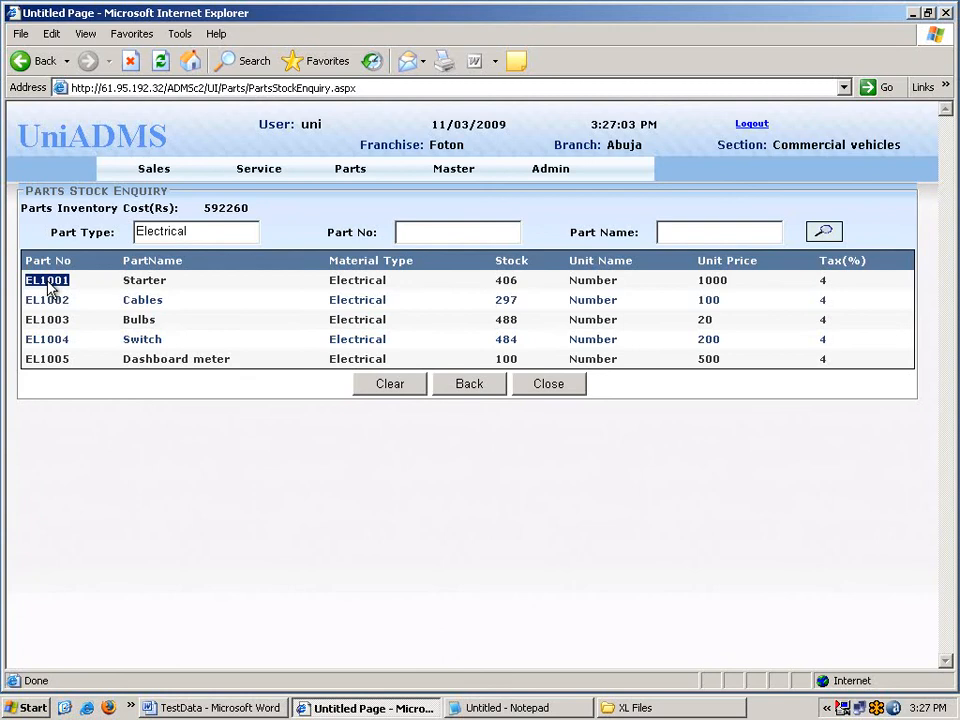
{"action": "left_click", "coordinate": [429, 232]}
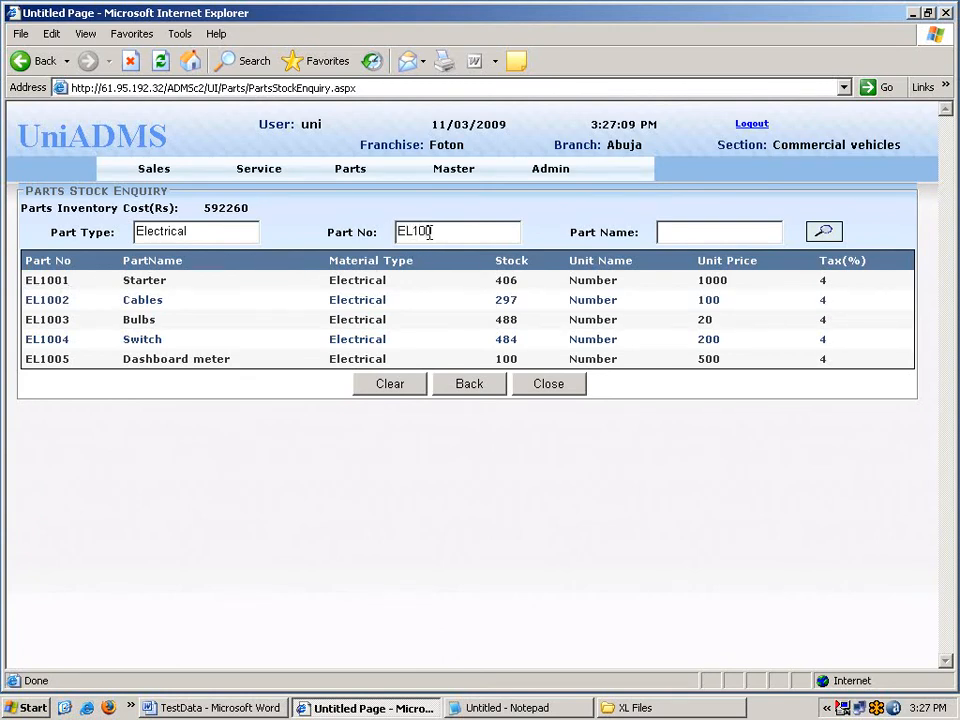
{"action": "left_click", "coordinate": [822, 232]}
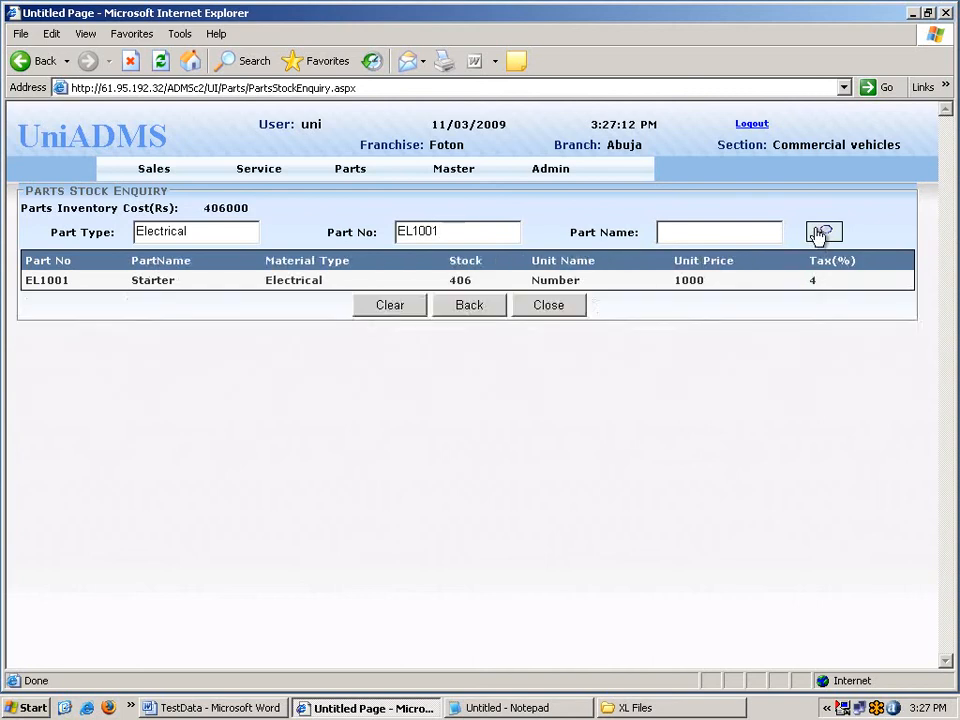
- Open the parts sales invoice page and switch the invoice type to Counter Sales
{"action": "left_click", "coordinate": [356, 171]}
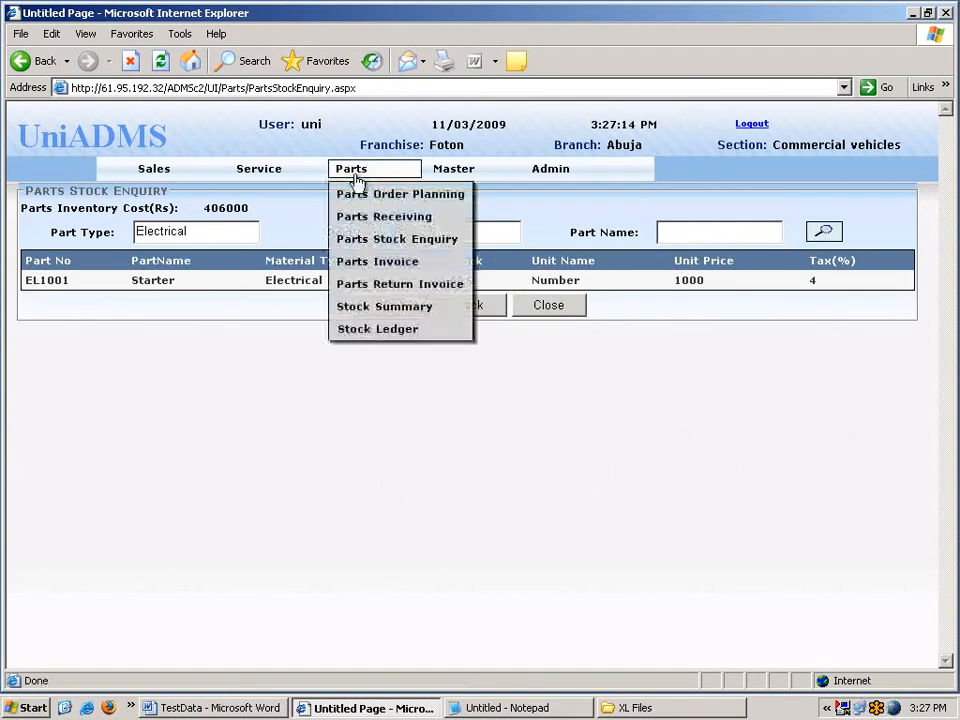
{"action": "left_click", "coordinate": [379, 266]}
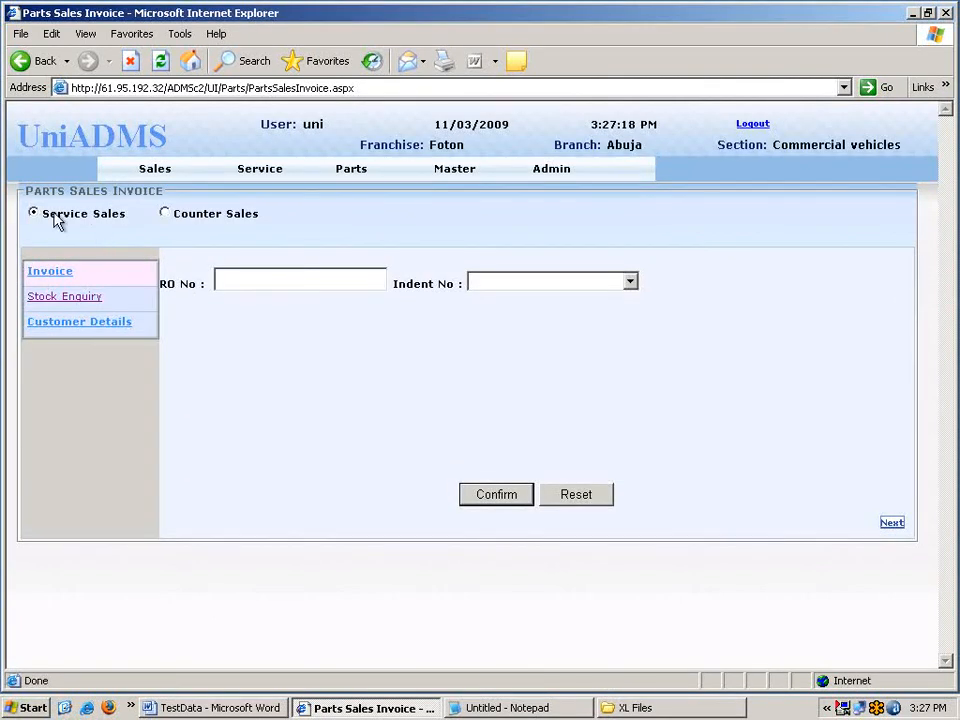
{"action": "left_click_drag", "start_coordinate": [46, 215], "coordinate": [124, 217]}
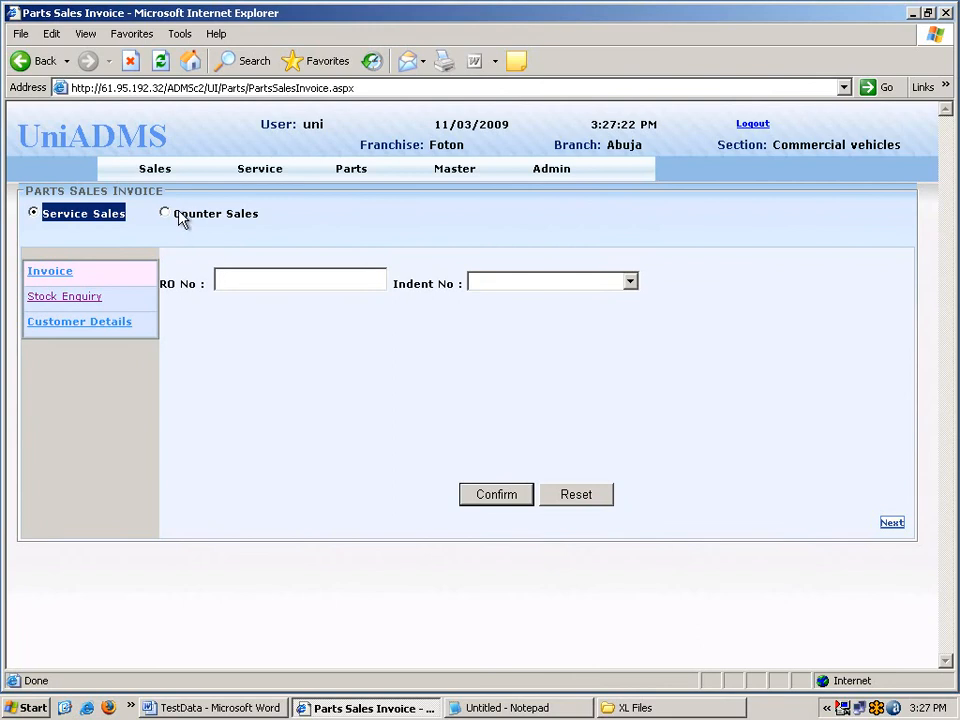
{"action": "left_click_drag", "start_coordinate": [180, 220], "coordinate": [250, 224]}
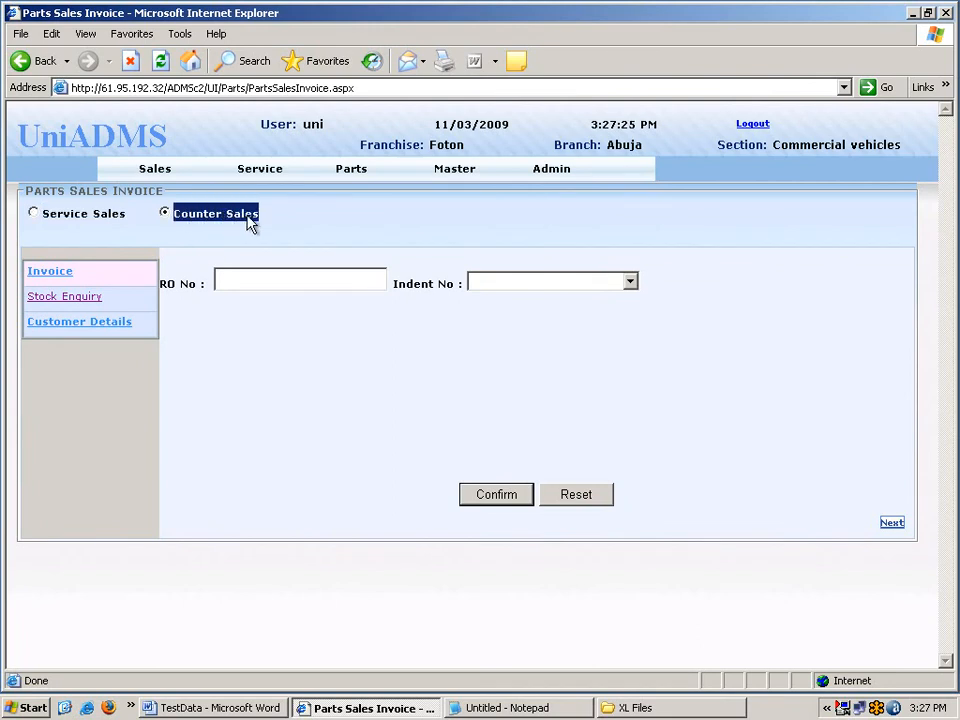
- Switch the invoice type to Service Sales, enter the RO number and select its indent number to load the parts
{"action": "left_click", "coordinate": [77, 222]}
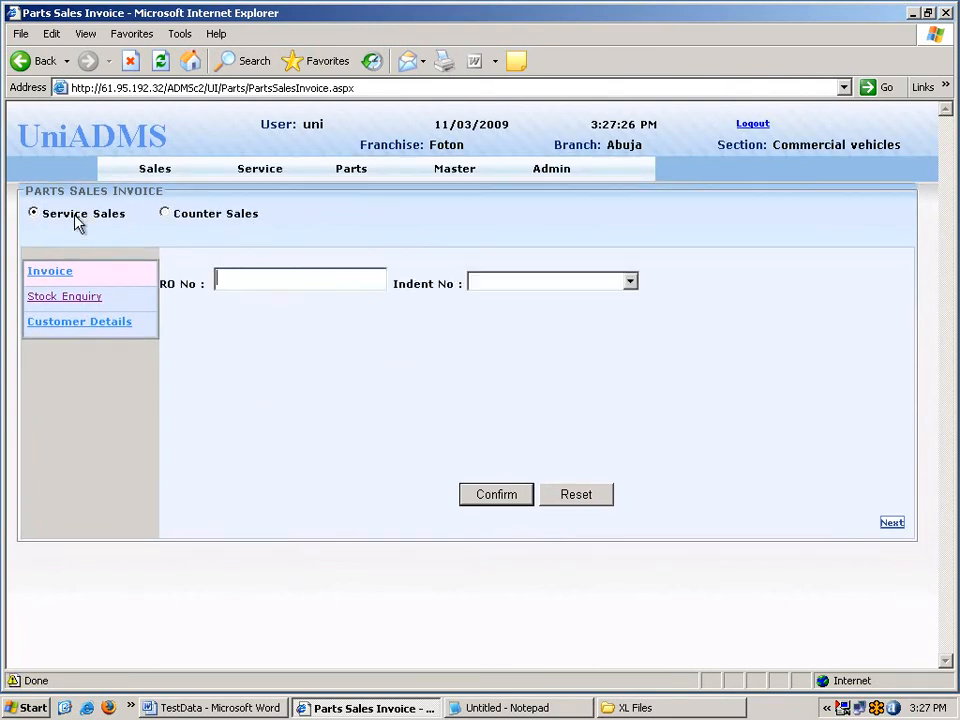
{"action": "key", "text": "ctrl+v"}
{"action": "left_click", "coordinate": [294, 322]}
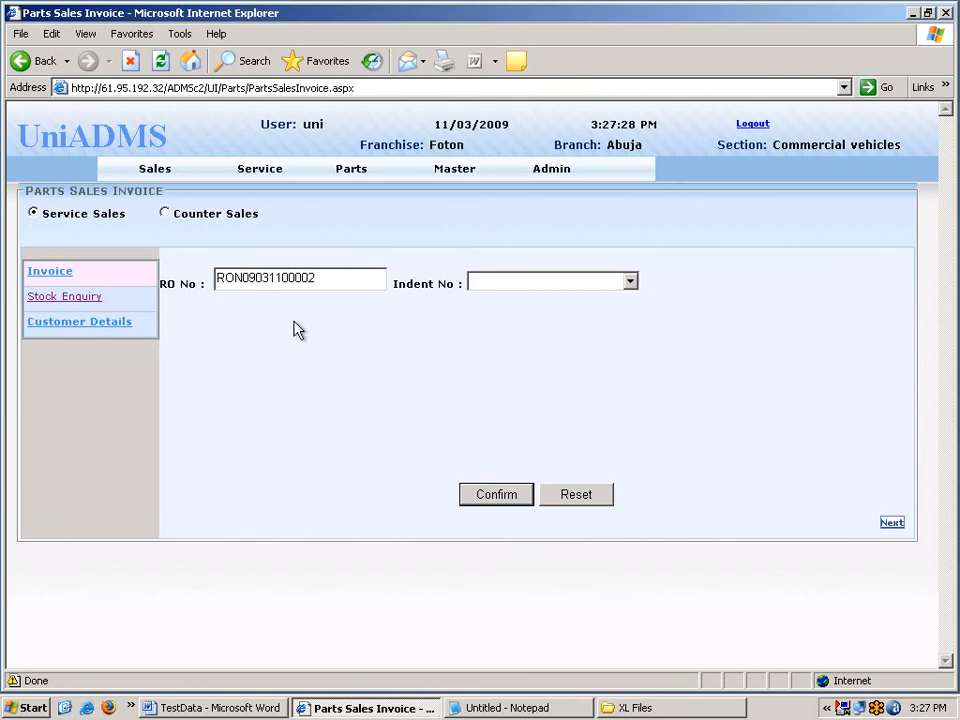
{"action": "left_click", "coordinate": [518, 290]}
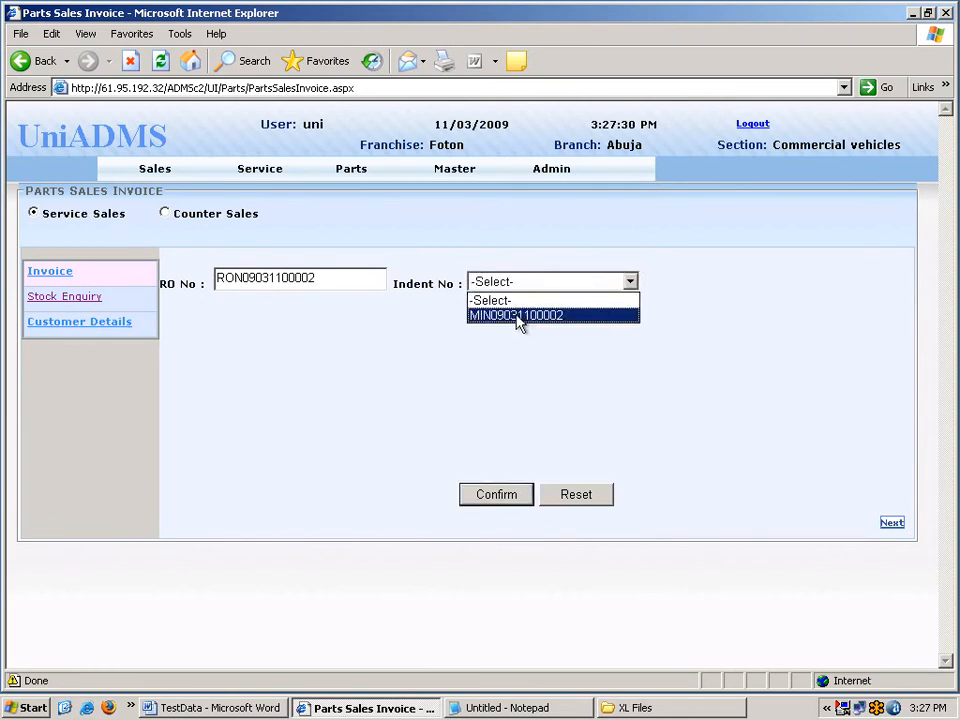
{"action": "left_click", "coordinate": [519, 318]}
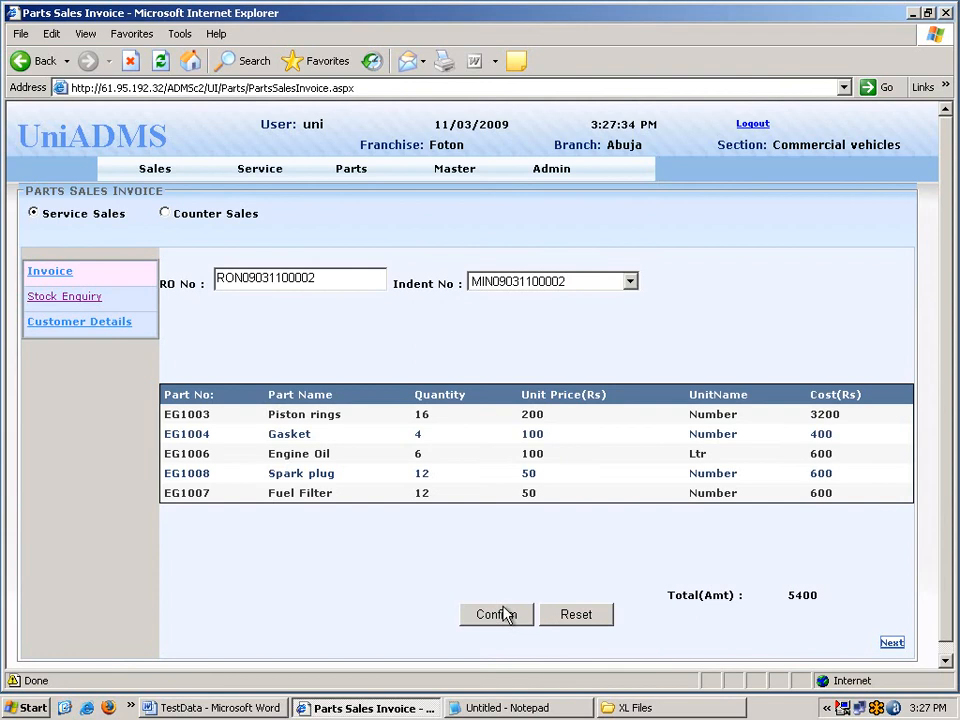
- Confirm the service sales invoice for the listed parts and start a new blank invoice
{"action": "left_click", "coordinate": [503, 614]}
{"action": "left_click", "coordinate": [513, 620]}
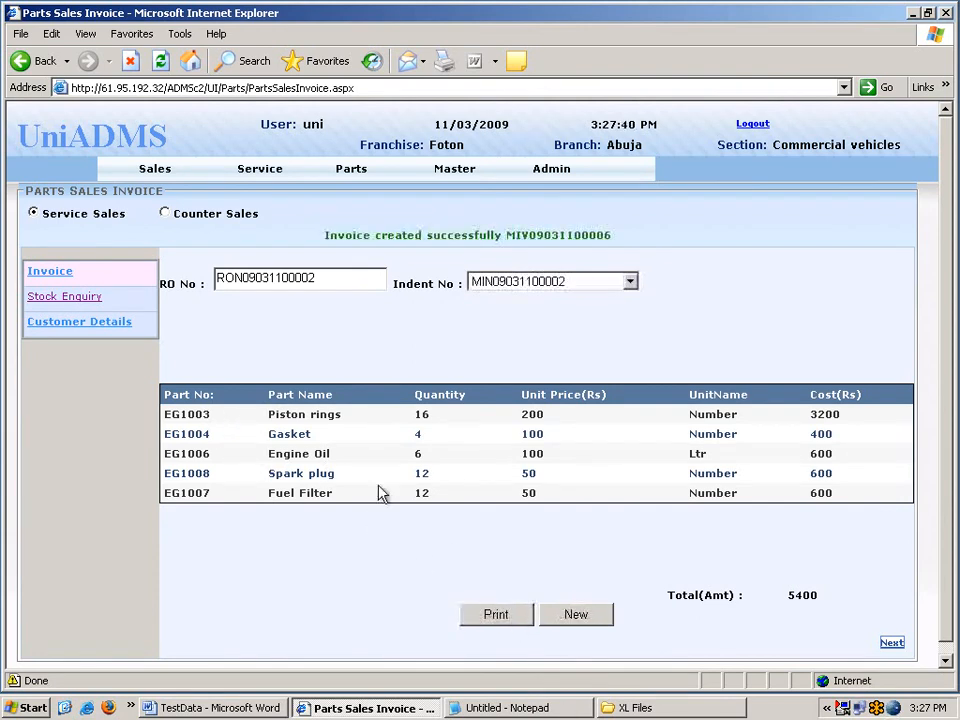
{"action": "double_click", "coordinate": [567, 232]}
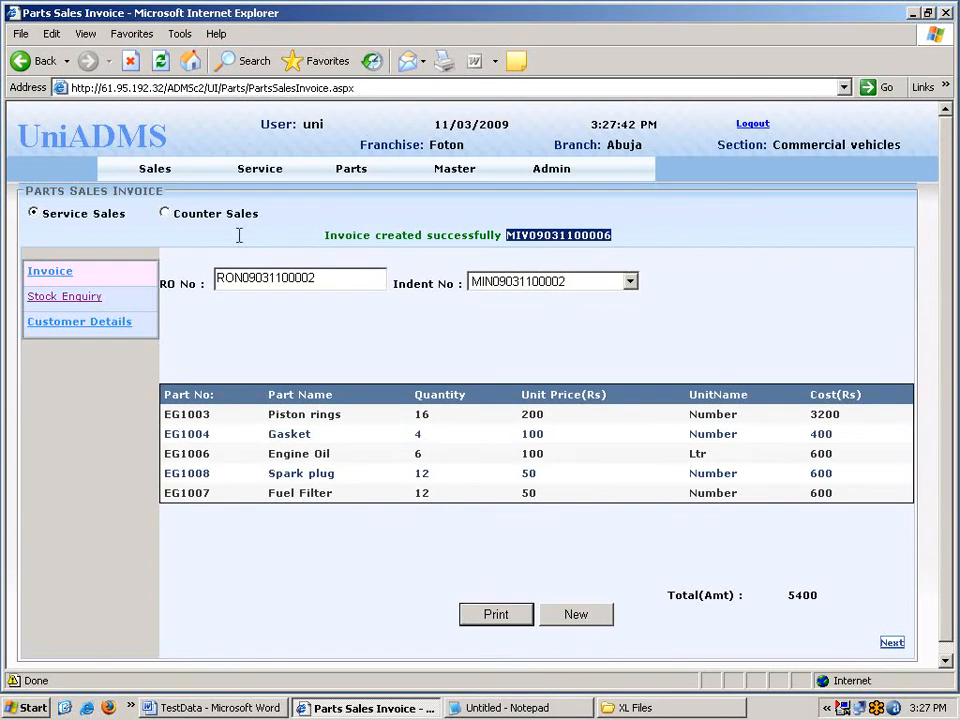
{"action": "left_click", "coordinate": [577, 617]}
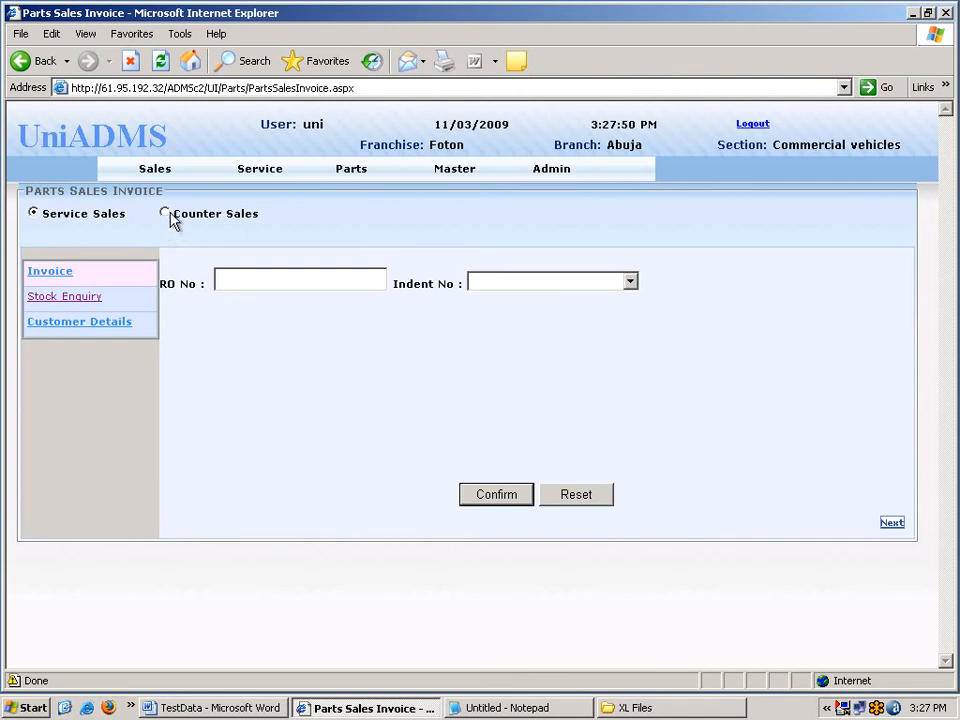
- Open Parts Return Invoice and retrieve the invoiced parts by the same RO number
{"action": "left_click", "coordinate": [349, 172]}
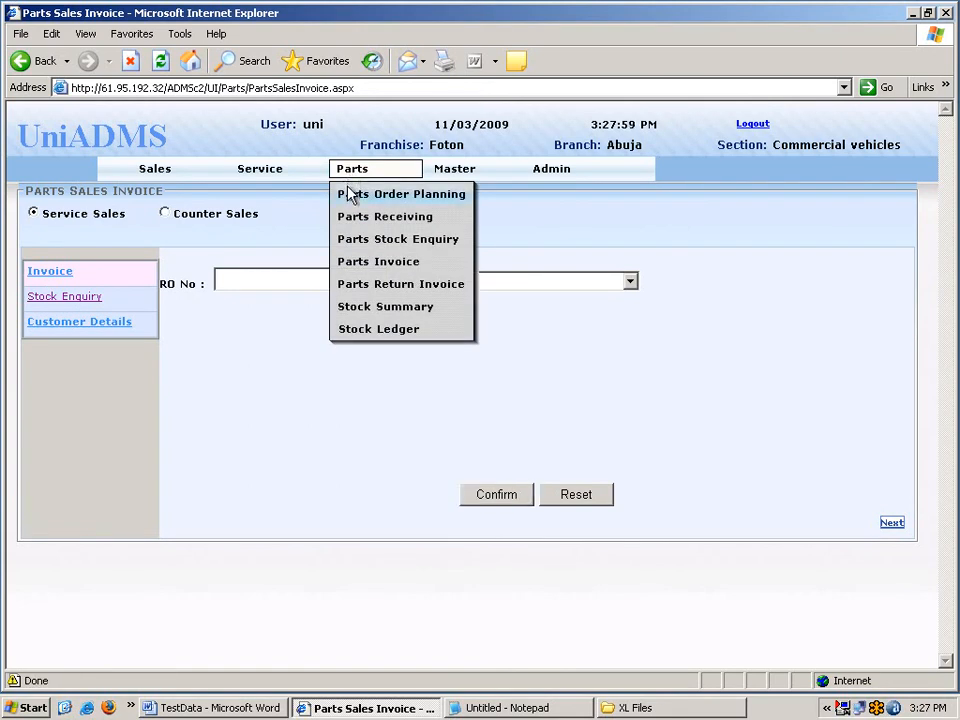
{"action": "left_click", "coordinate": [360, 287]}
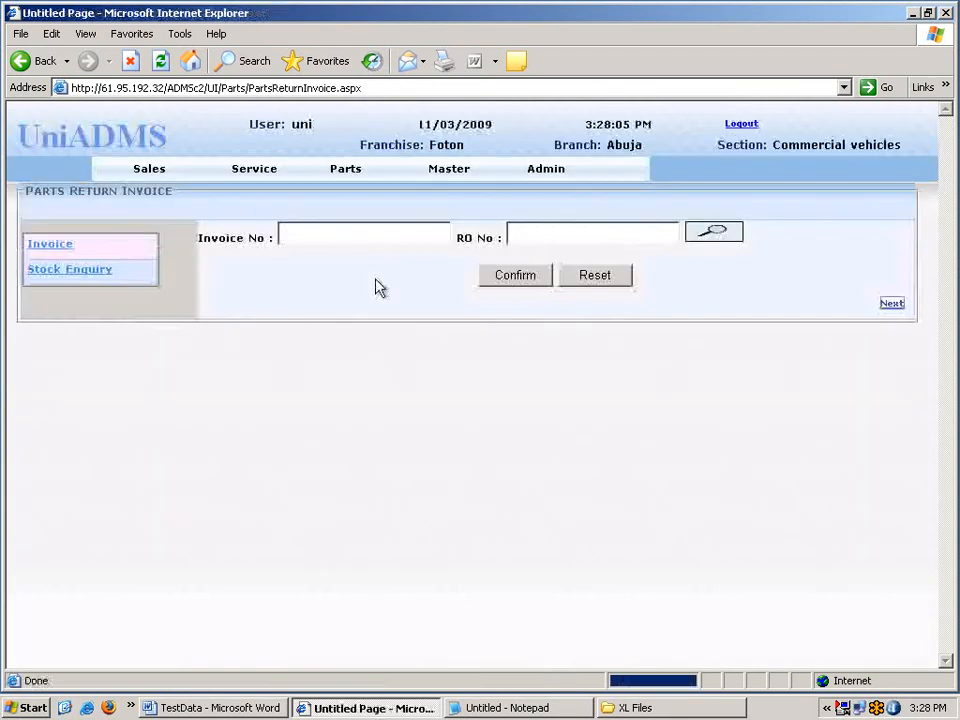
{"action": "key", "text": "ctrl+v"}
{"action": "left_click", "coordinate": [728, 238]}
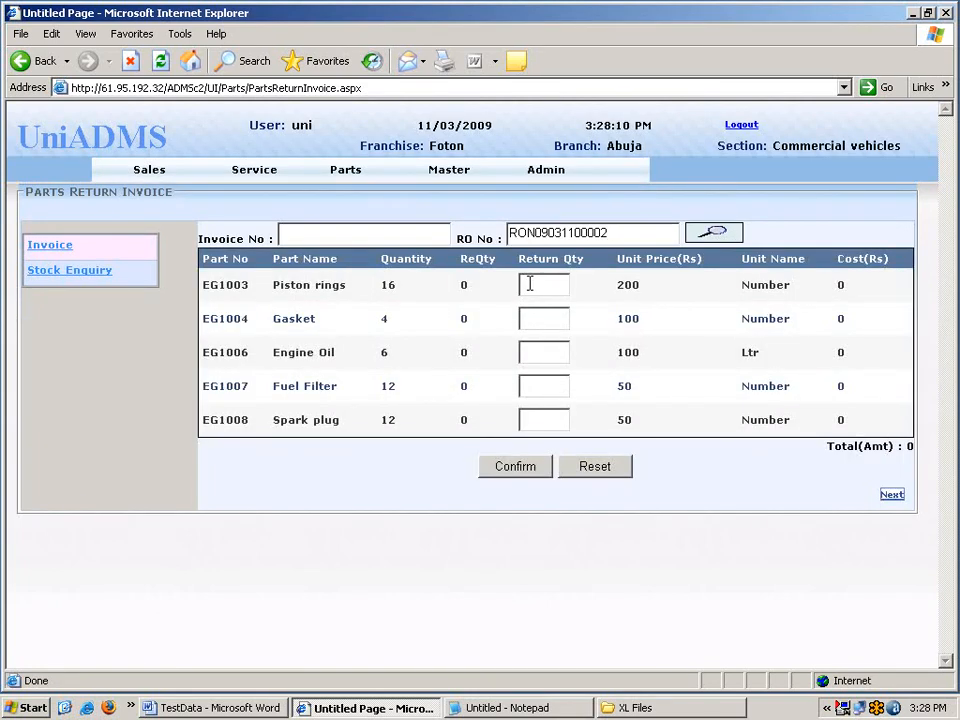
- Enter return quantities of 2 for Piston rings, 1 for Gasket and 3 for Engine Oil, and confirm the return invoice
{"action": "left_click", "coordinate": [536, 318]}
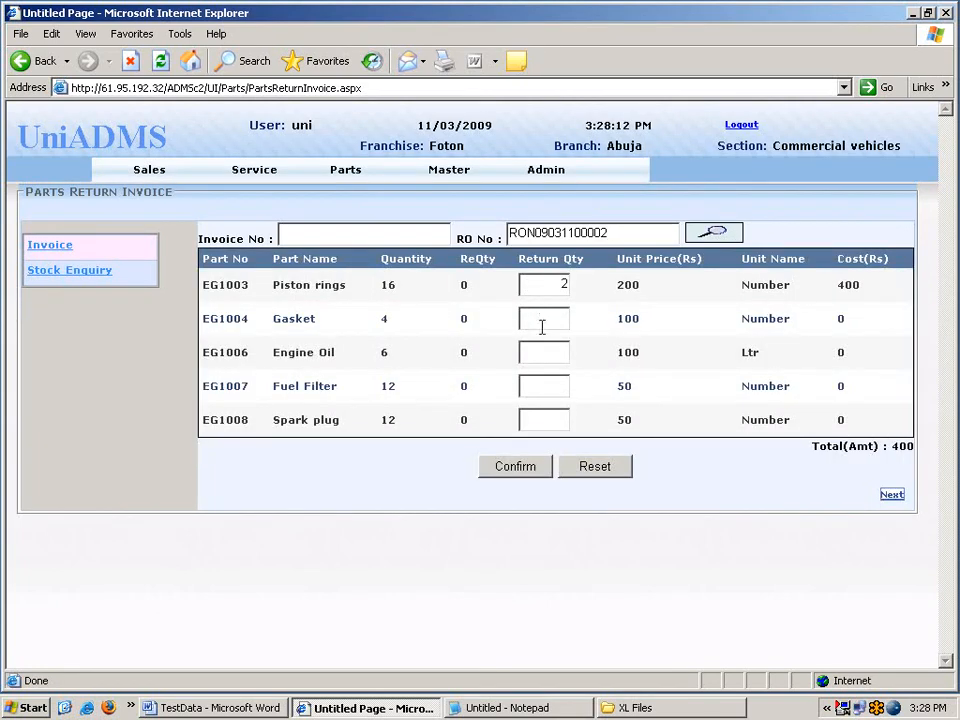
{"action": "type", "text": "1"}
{"action": "left_click", "coordinate": [520, 472]}
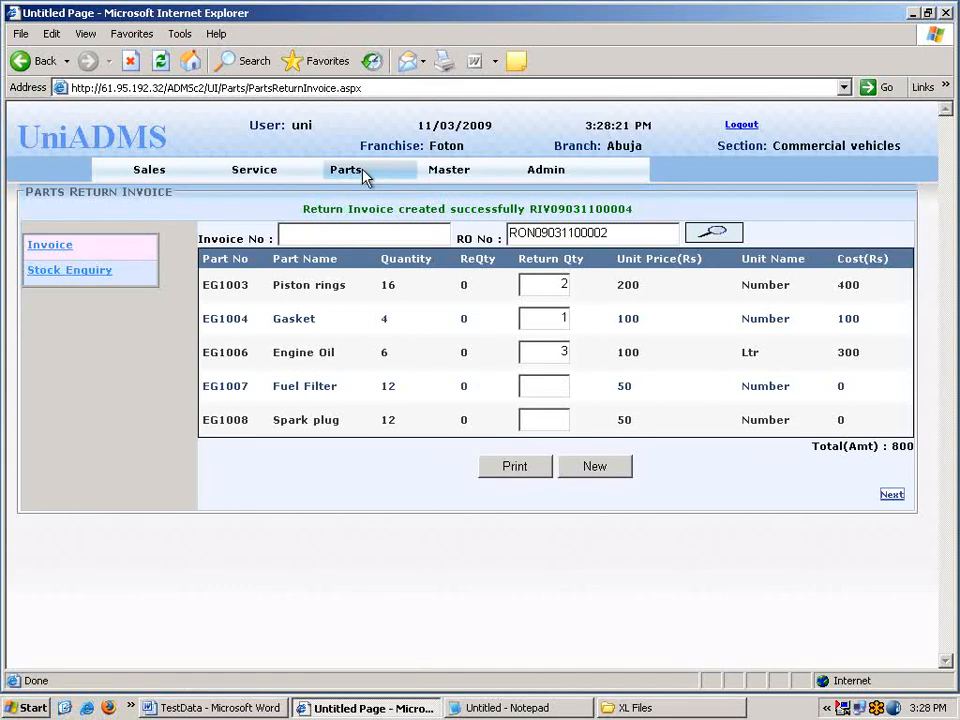
- Open the Stock Summary, list all materials without a date range, and examine the issued and closing stock columns
{"action": "mouse_move", "coordinate": [365, 177]}
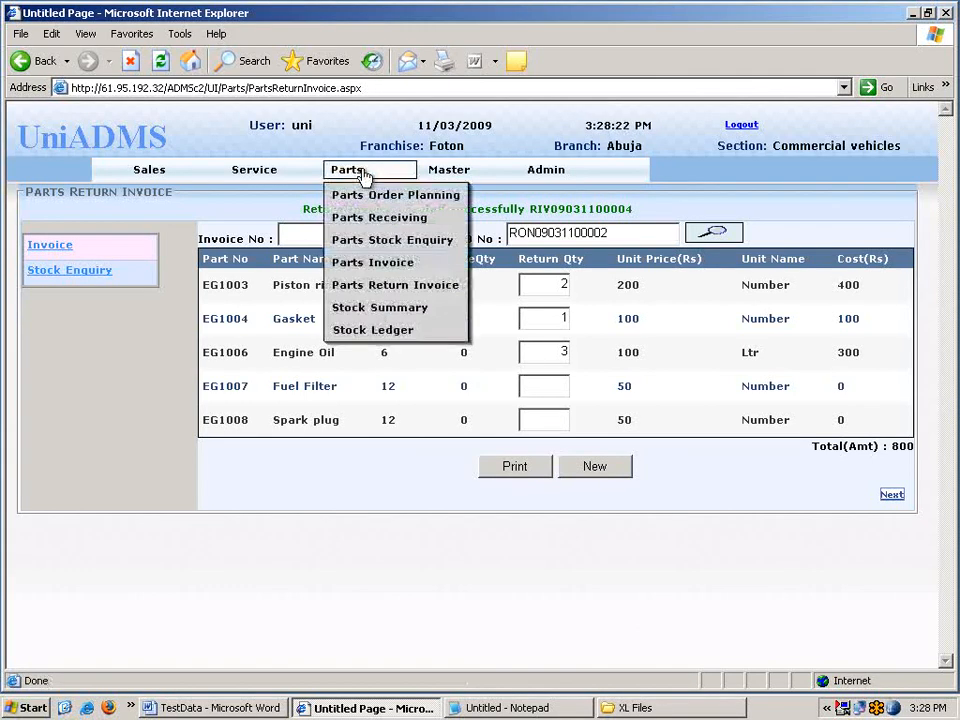
{"action": "left_click", "coordinate": [378, 309]}
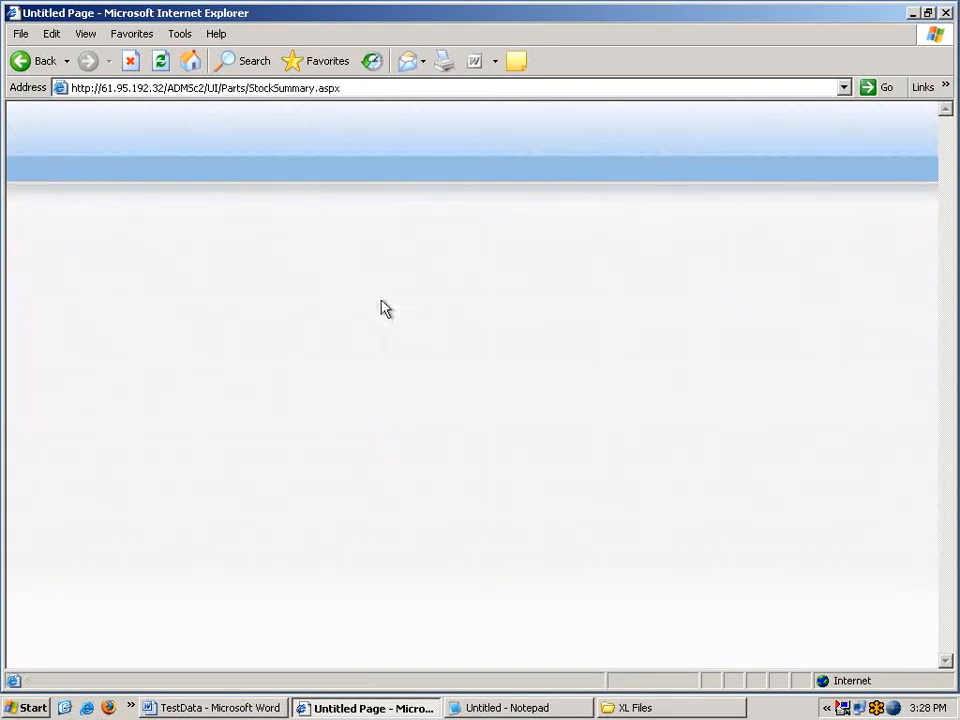
{"action": "left_click", "coordinate": [579, 225]}
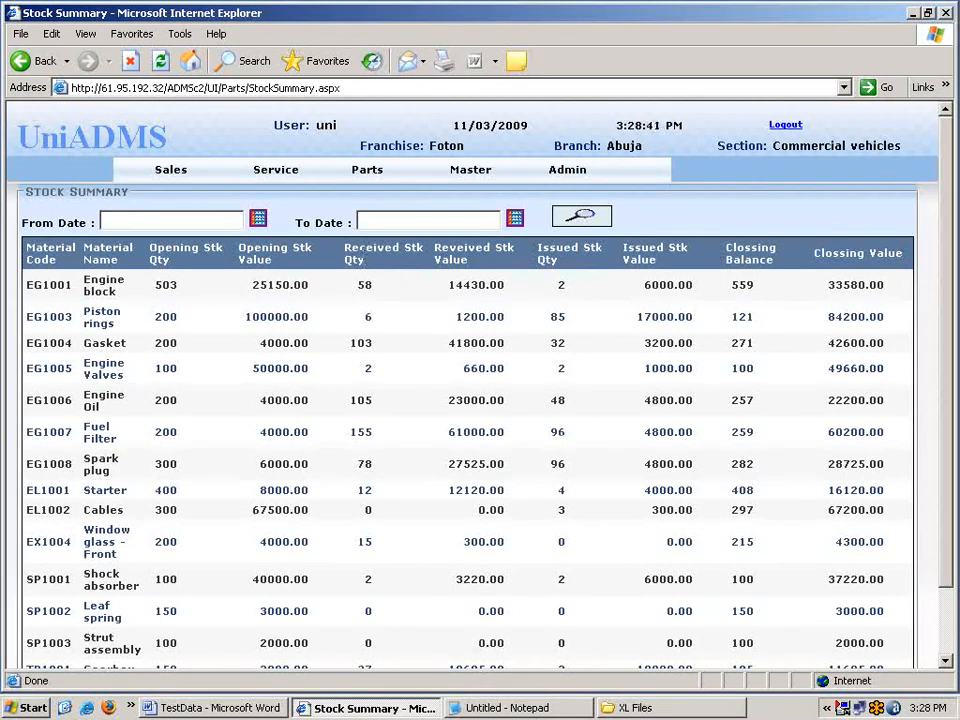
{"action": "left_click_drag", "start_coordinate": [539, 246], "coordinate": [692, 264]}
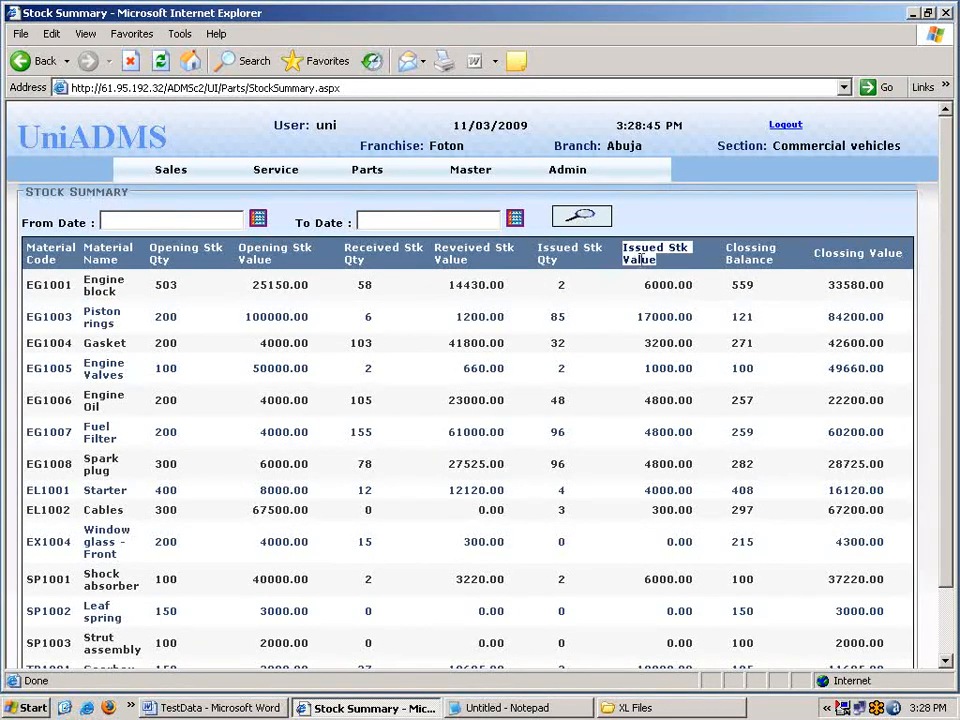
{"action": "left_click", "coordinate": [740, 264]}
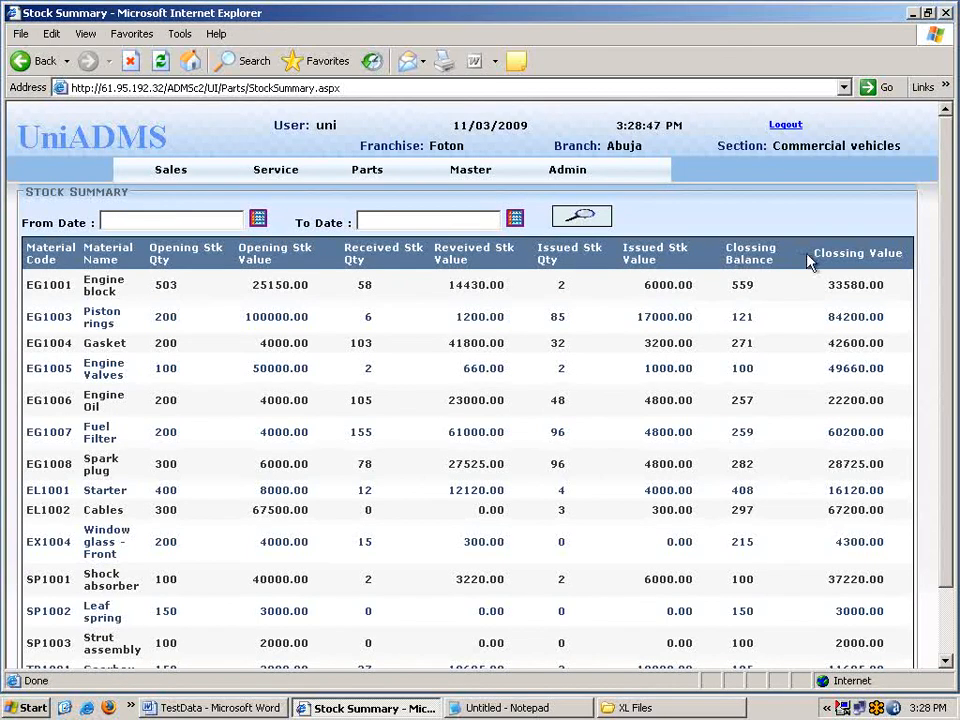